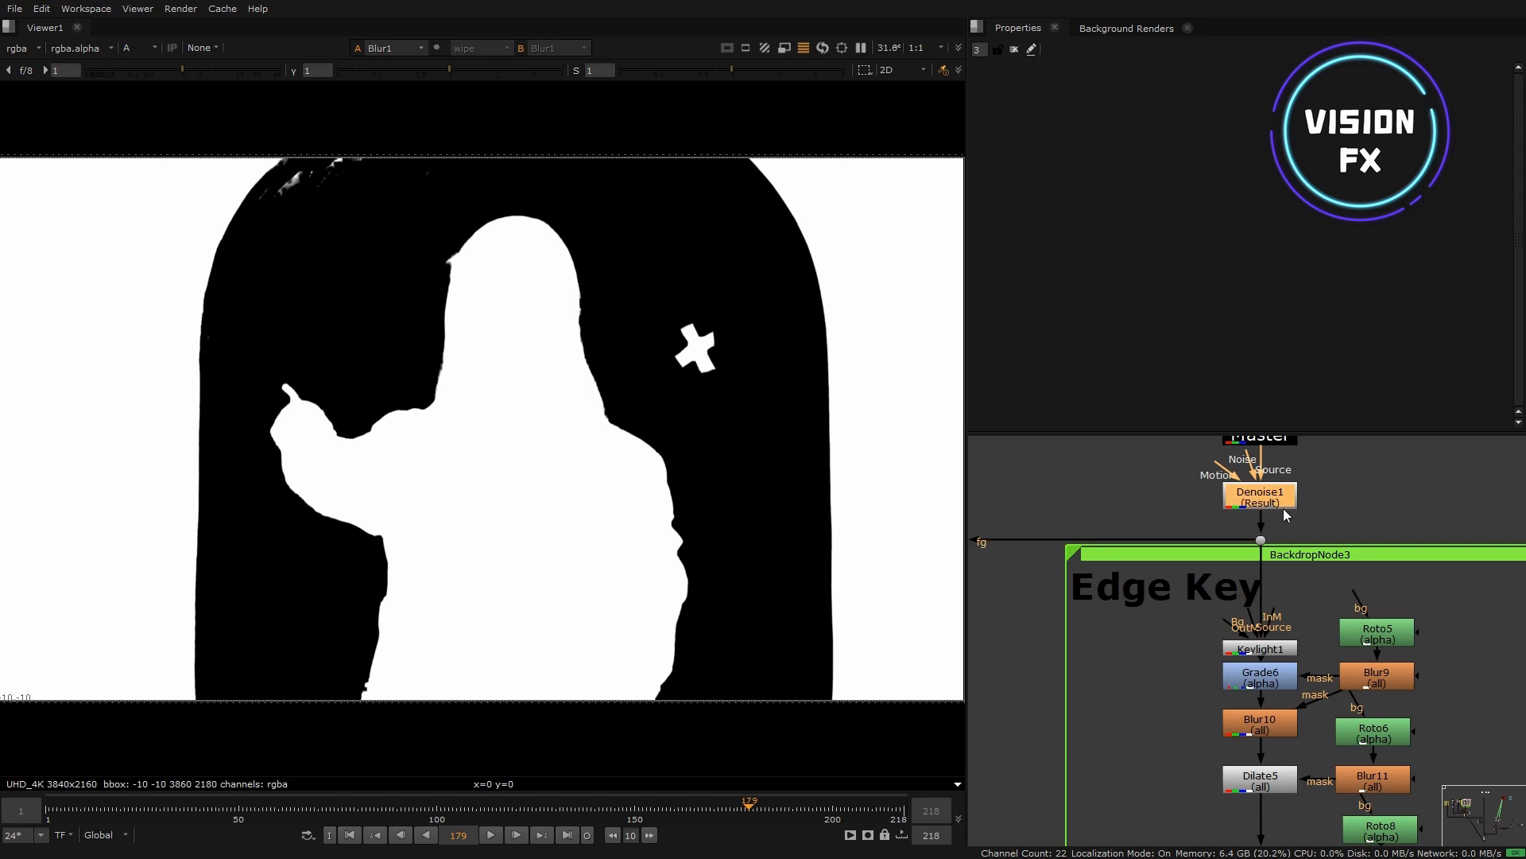
Step: View the alpha of the Keylight1 node in the Edge Key group and inspect the matte up close
{"action": "left_click", "coordinate": [1271, 650]}
{"action": "key", "text": "1"}
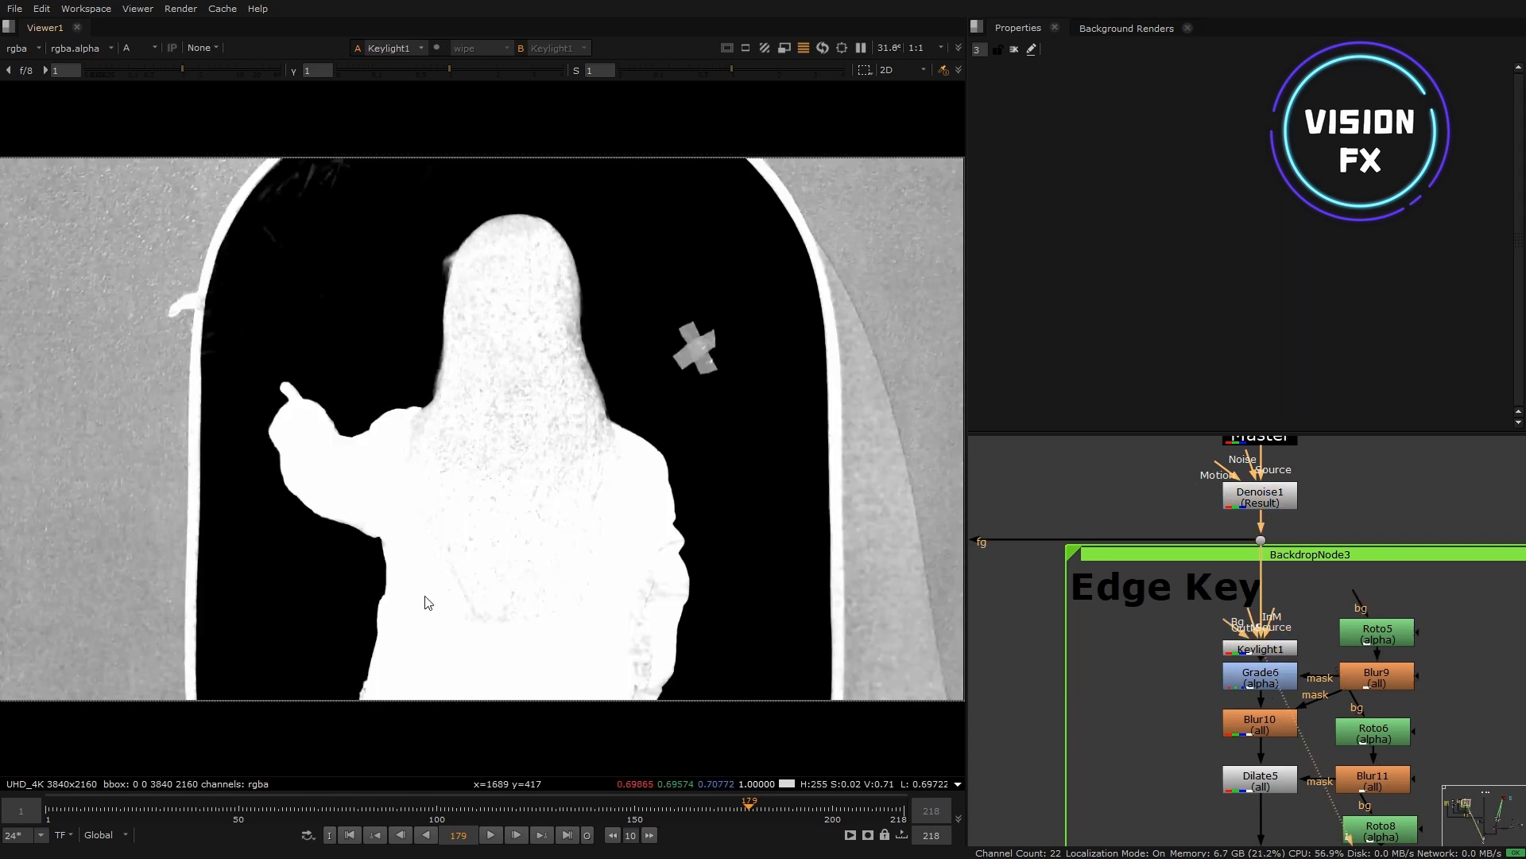
{"action": "scroll", "coordinate": [390, 606], "scroll_direction": "up", "scroll_amount": 14}
{"action": "scroll", "coordinate": [332, 604], "scroll_direction": "down", "scroll_amount": 13}
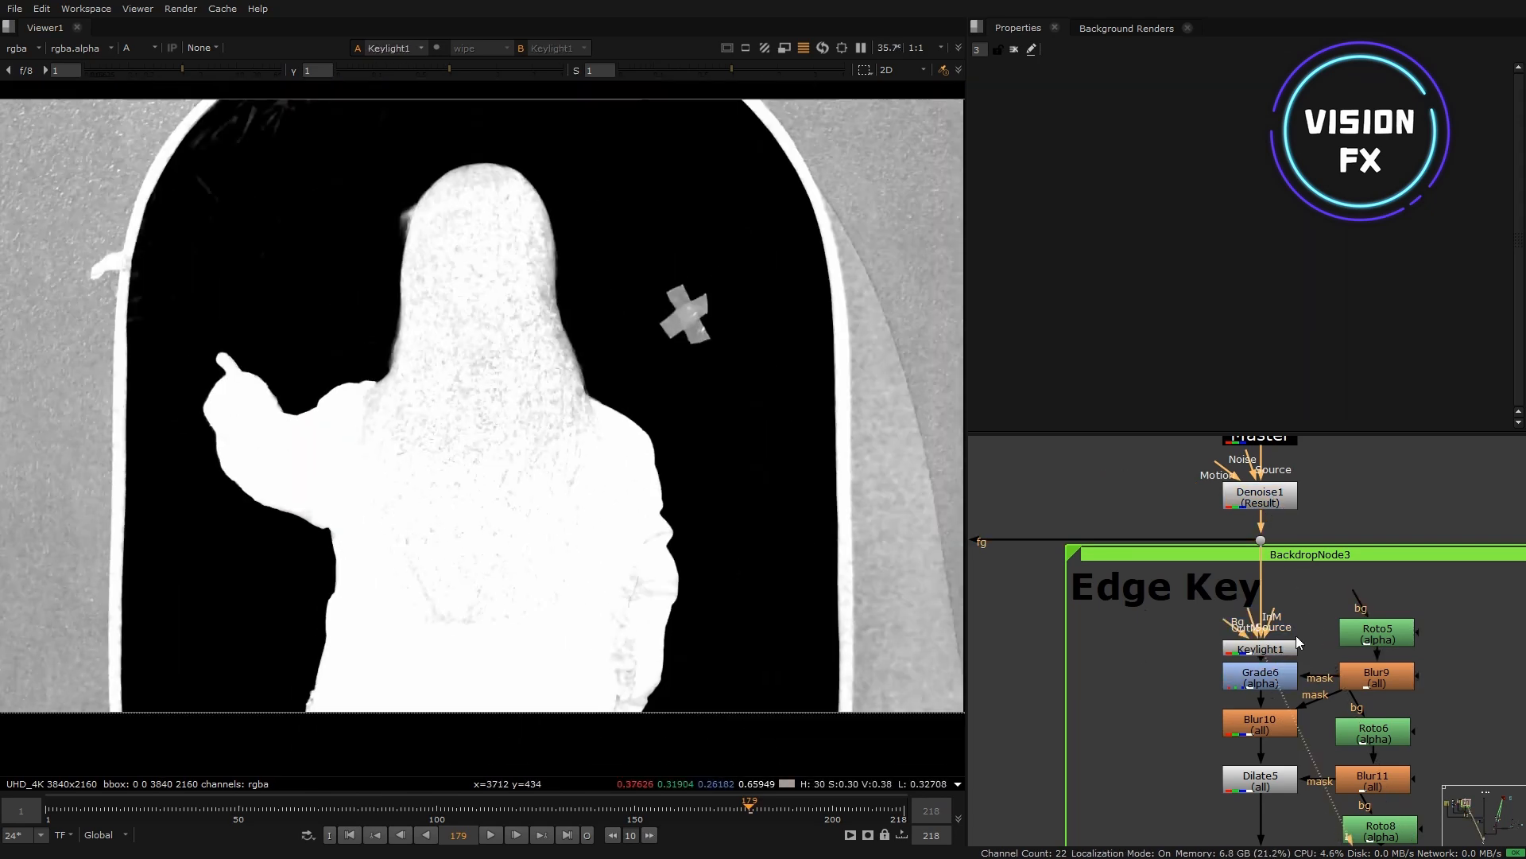
Step: Compare the Merge1 matte with its two inputs, the core key branch and the Grade7 edge key
{"action": "scroll", "coordinate": [1295, 636], "scroll_direction": "down", "scroll_amount": 4}
{"action": "middle_click_drag", "start_coordinate": [1315, 698], "coordinate": [1343, 504]}
{"action": "left_click_drag", "start_coordinate": [1287, 637], "coordinate": [1404, 684]}
{"action": "key", "text": "1"}
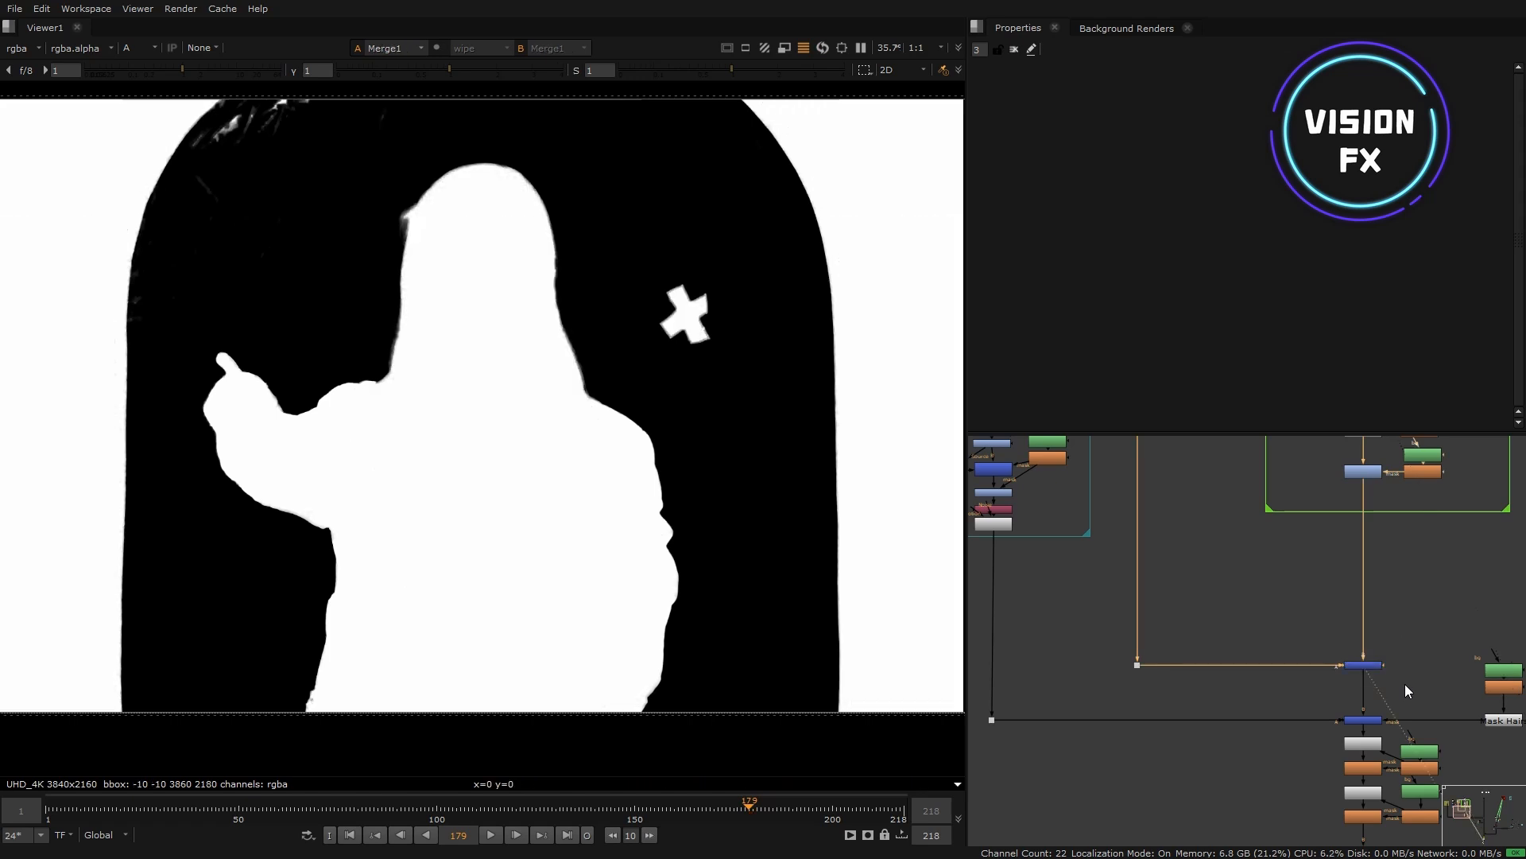
{"action": "left_click_drag", "start_coordinate": [1119, 651], "coordinate": [1198, 689]}
{"action": "key", "text": "1"}
{"action": "left_click", "coordinate": [1367, 474]}
{"action": "key", "text": "1"}
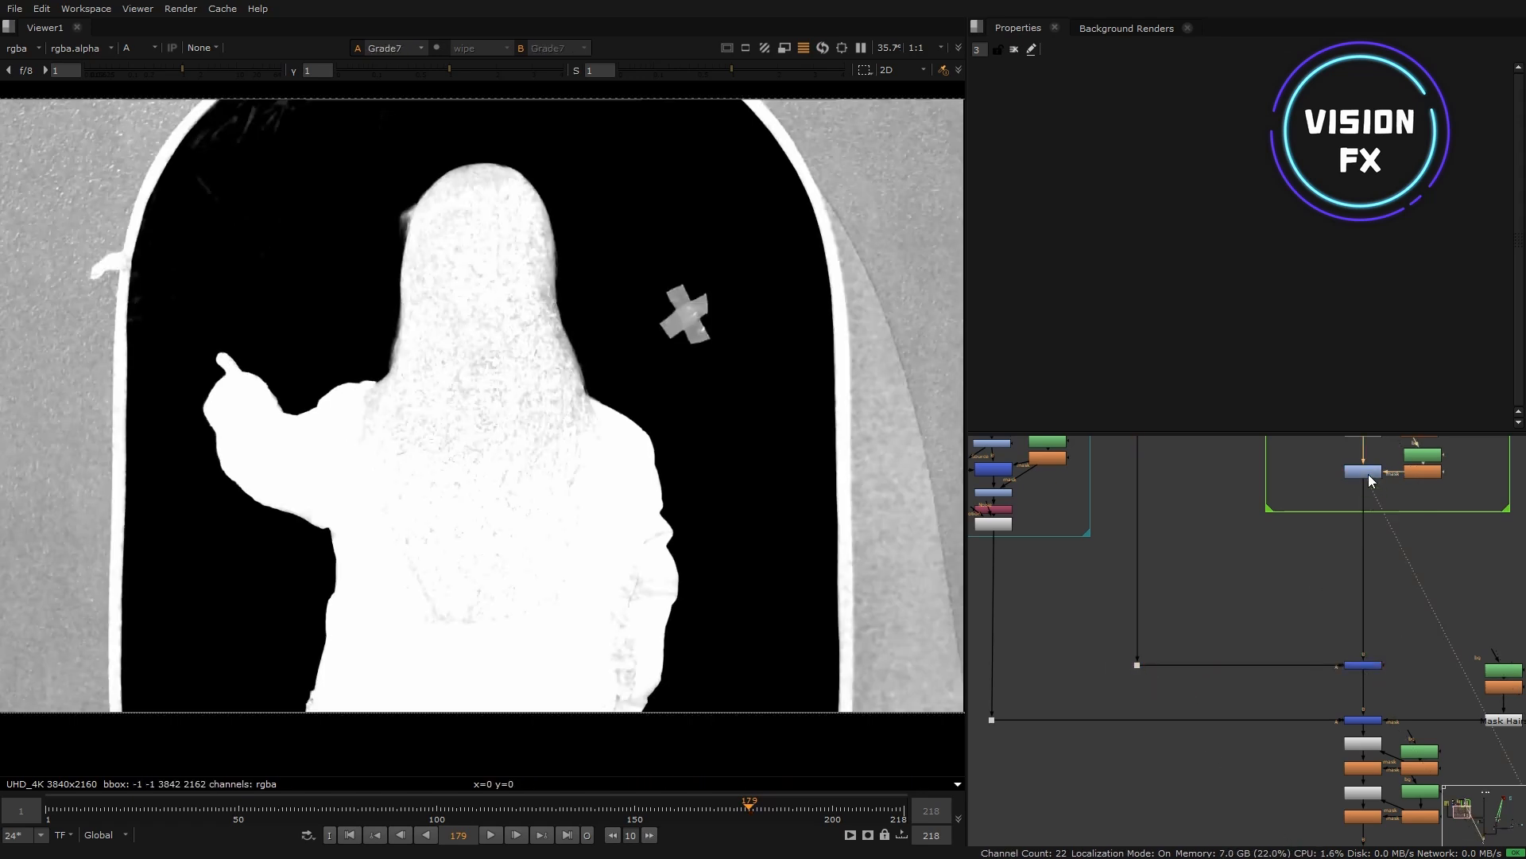
{"action": "left_click_drag", "start_coordinate": [1345, 637], "coordinate": [1400, 686]}
{"action": "key", "text": "1"}
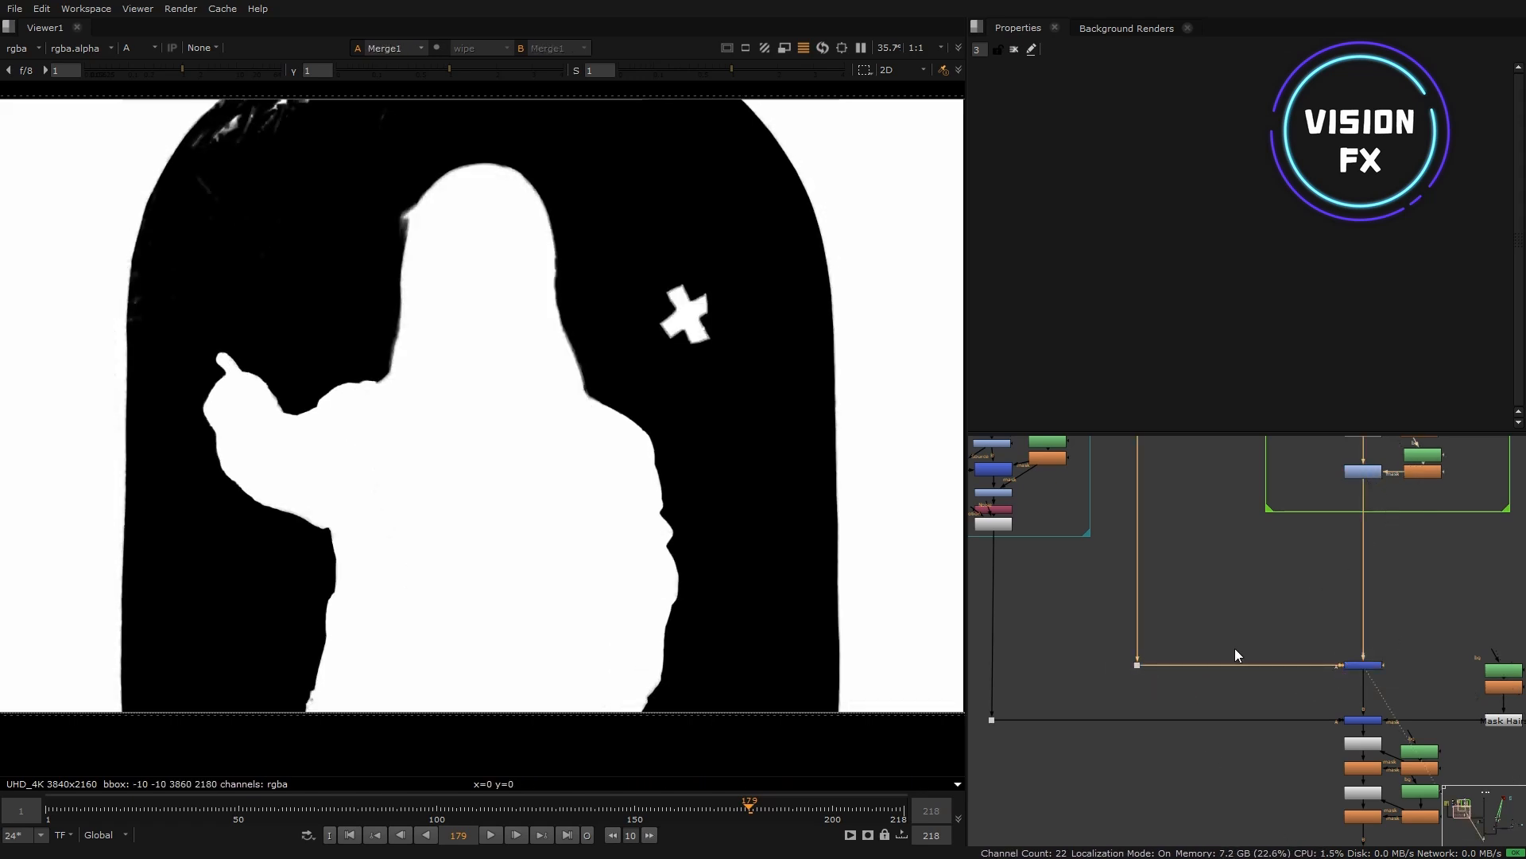
Step: View the alpha of the last node in the Garbage Matte group
{"action": "scroll", "coordinate": [1144, 616], "scroll_direction": "down", "scroll_amount": 3}
{"action": "middle_click_drag", "start_coordinate": [1032, 609], "coordinate": [1221, 603]}
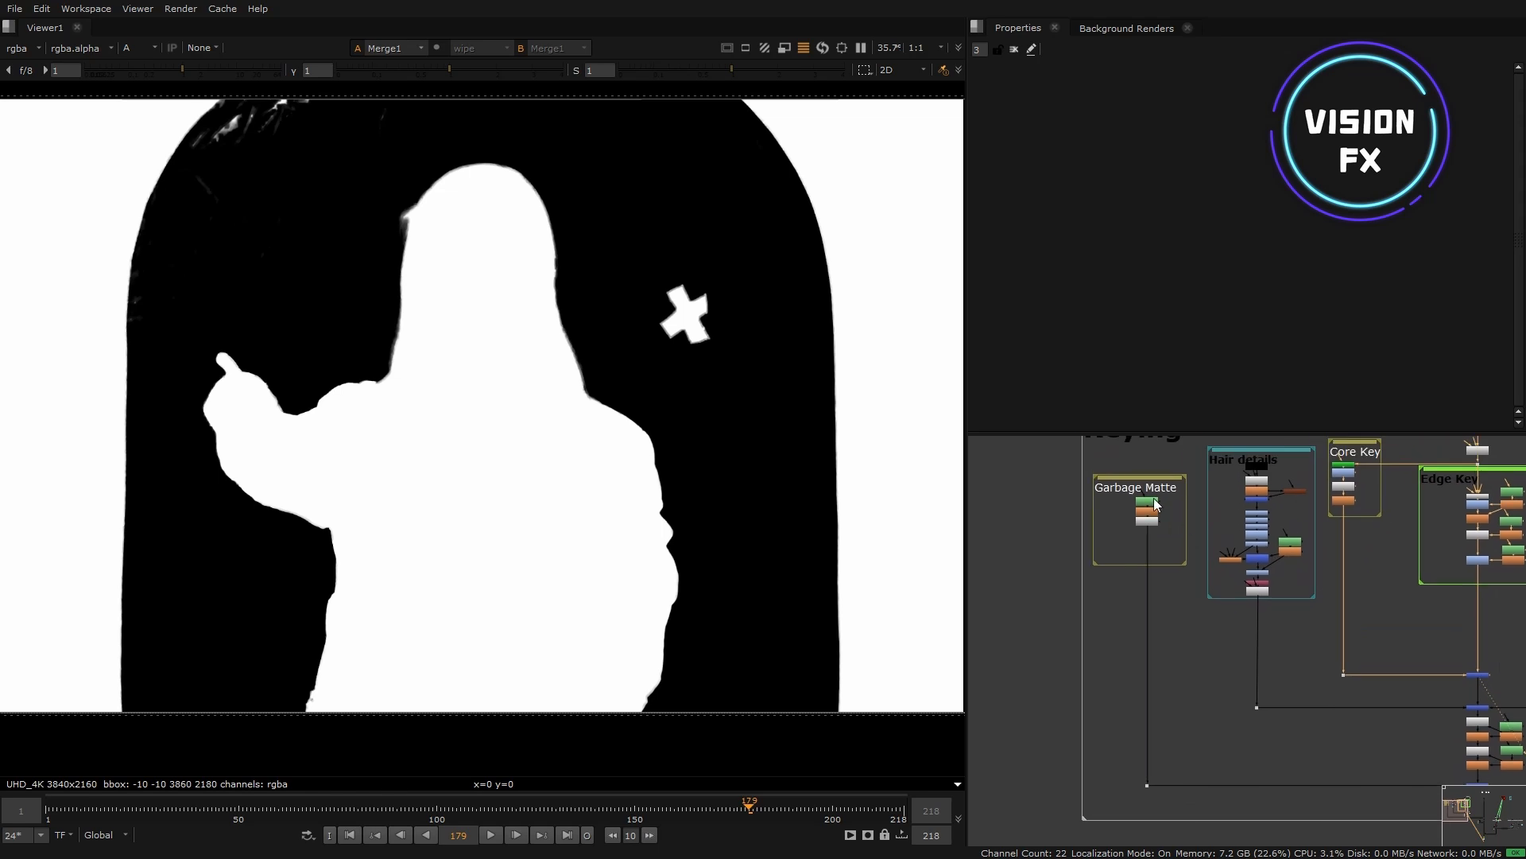
{"action": "left_click", "coordinate": [1153, 522]}
{"action": "key", "text": "1"}
Step: View the refined key at Blur8 and the final matte at Merge3, where the garbage matte is combined
{"action": "scroll", "coordinate": [1153, 522], "scroll_direction": "down", "scroll_amount": 1}
{"action": "middle_click_drag", "start_coordinate": [1419, 663], "coordinate": [1183, 610]}
{"action": "scroll", "coordinate": [1183, 610], "scroll_direction": "up", "scroll_amount": 7}
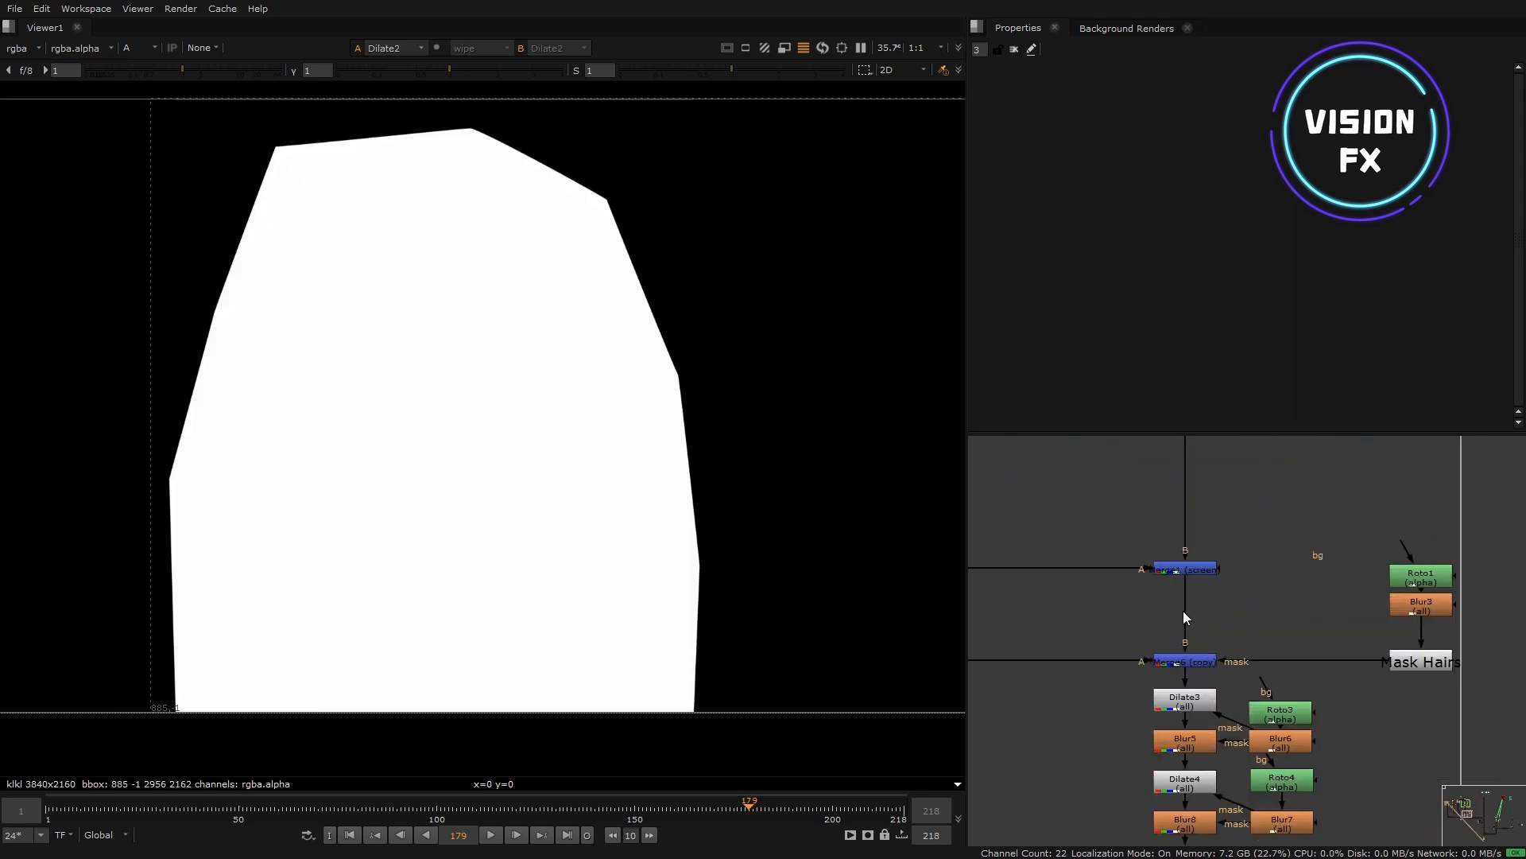
{"action": "middle_click_drag", "start_coordinate": [1192, 819], "coordinate": [1218, 580]}
{"action": "left_click", "coordinate": [1216, 608]}
{"action": "key", "text": "1"}
{"action": "left_click", "coordinate": [1218, 671]}
{"action": "key", "text": "1"}
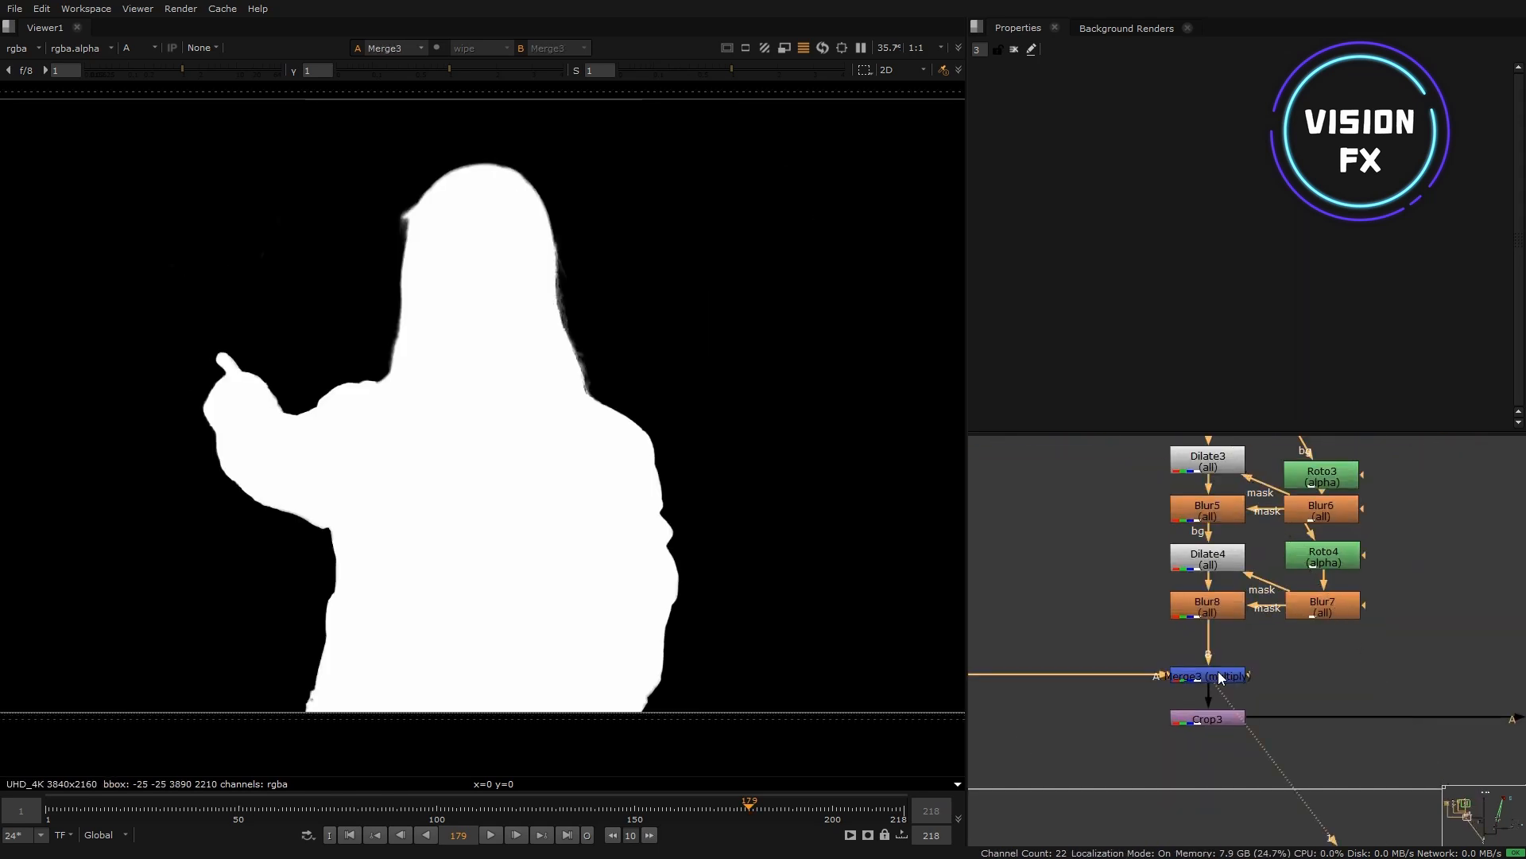
Step: View the Master plate in RGB instead of alpha, and the result of the PxF_KillSpill node below it
{"action": "scroll", "coordinate": [1265, 593], "scroll_direction": "down", "scroll_amount": 5}
{"action": "scroll", "coordinate": [1260, 631], "scroll_direction": "up", "scroll_amount": 5}
{"action": "scroll", "coordinate": [1261, 631], "scroll_direction": "up", "scroll_amount": 4}
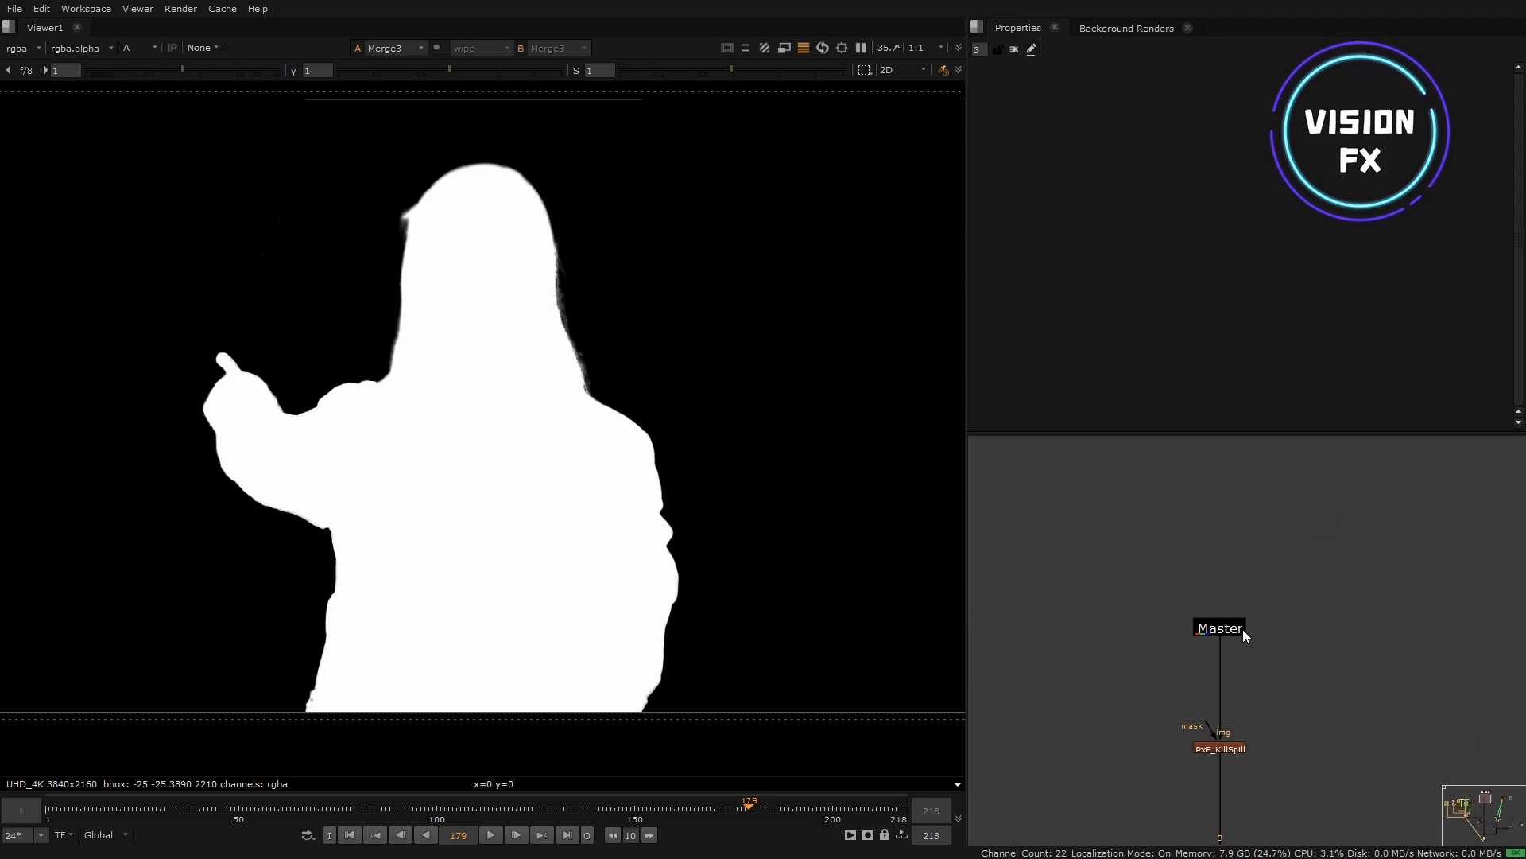
{"action": "left_click", "coordinate": [1243, 628]}
{"action": "key", "text": "1"}
{"action": "key", "text": "a"}
{"action": "middle_click_drag", "start_coordinate": [1242, 628], "coordinate": [1270, 577]}
{"action": "left_click_drag", "start_coordinate": [1188, 669], "coordinate": [1252, 691]}
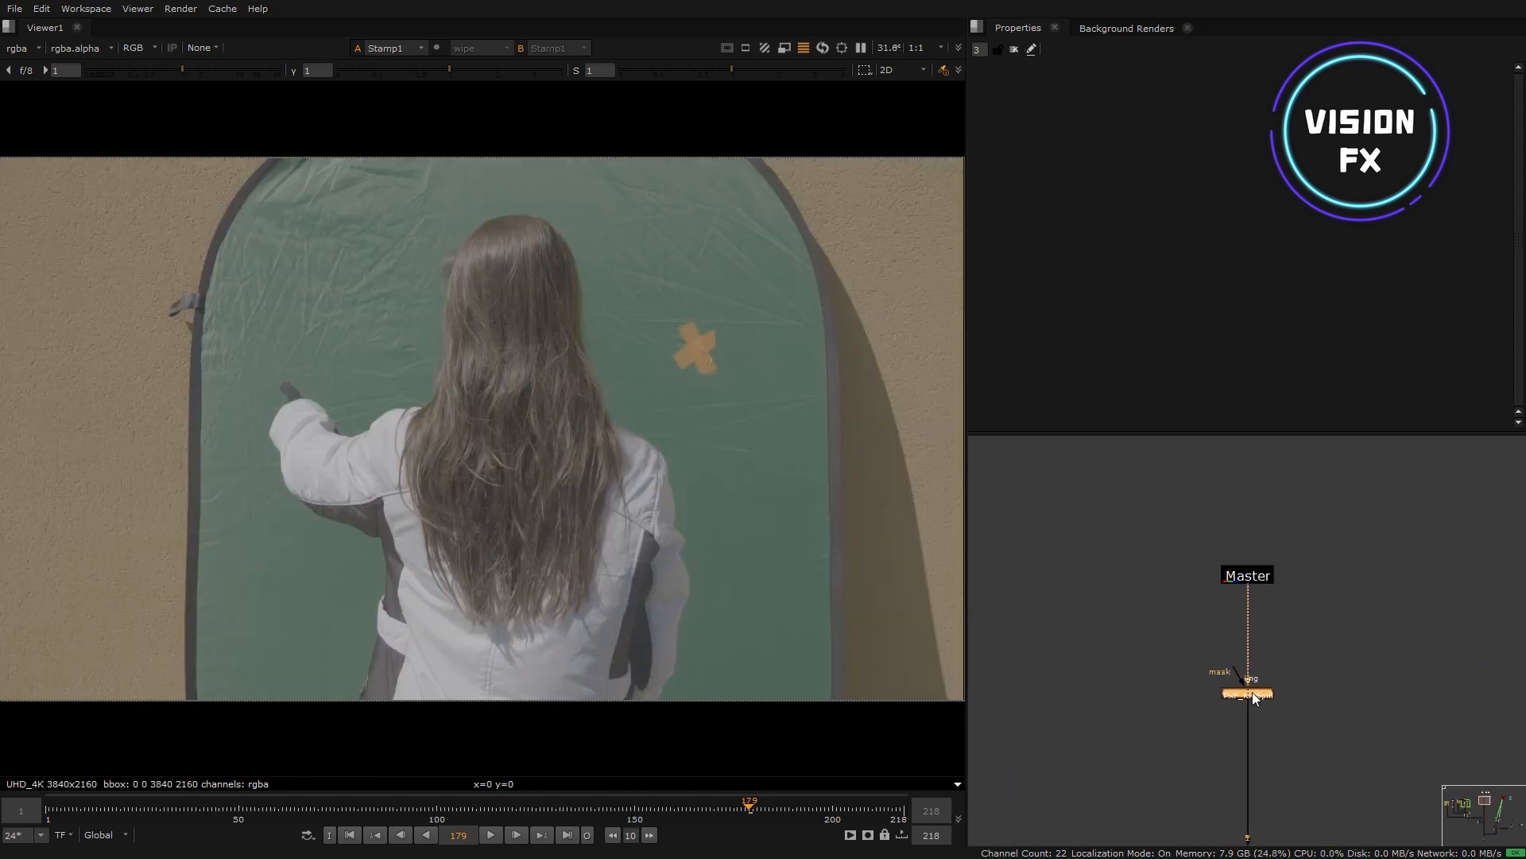
{"action": "key", "text": "1"}
{"action": "left_click", "coordinate": [1290, 681]}
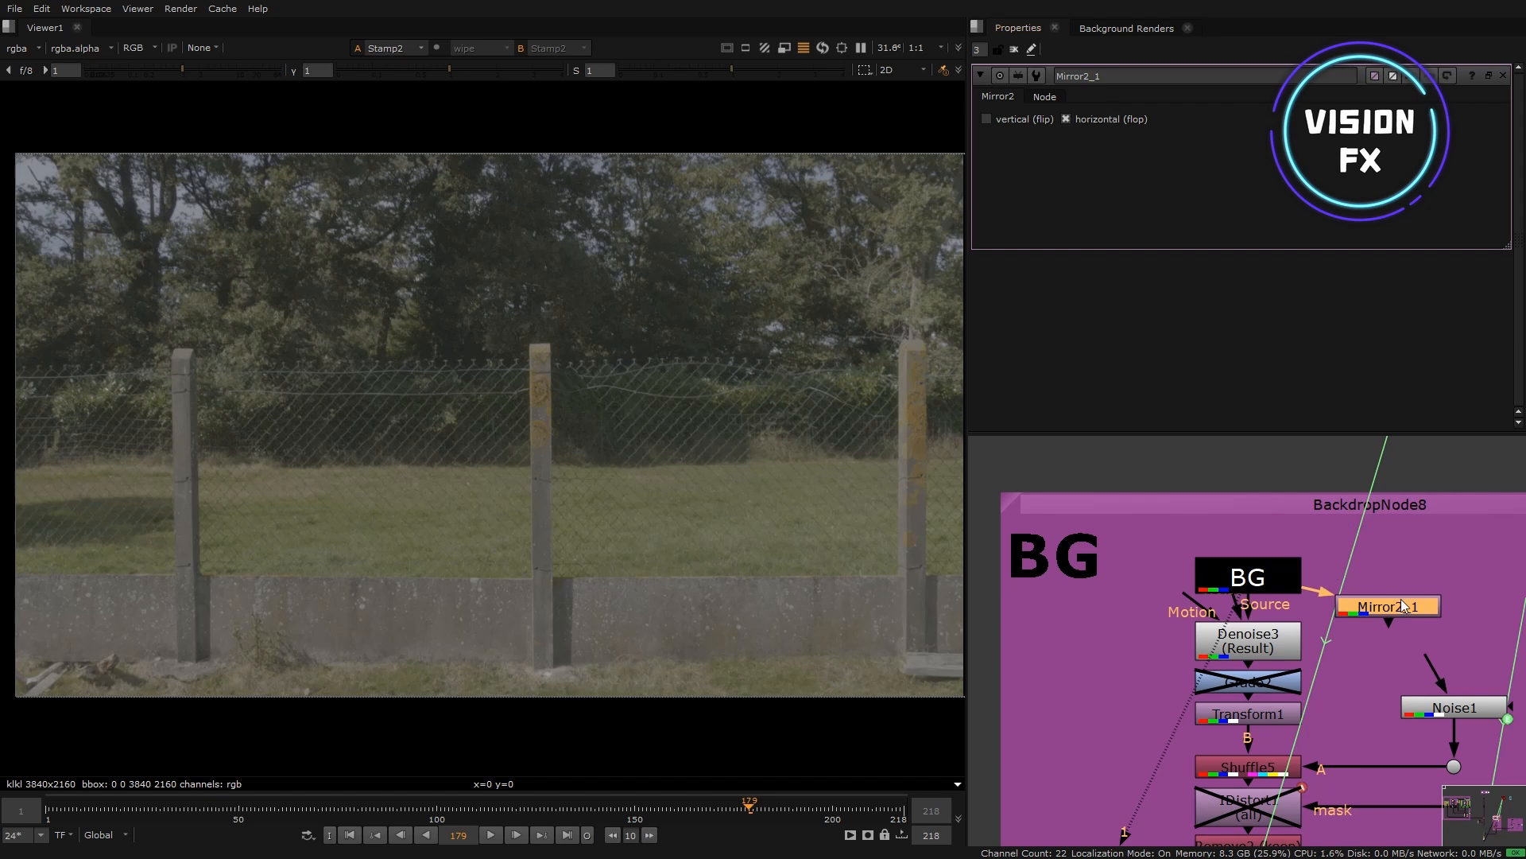
Step: View Mirror2_1 and toggle its horizontal flop off and back on
{"action": "key", "text": "1"}
{"action": "left_click", "coordinate": [1101, 118]}
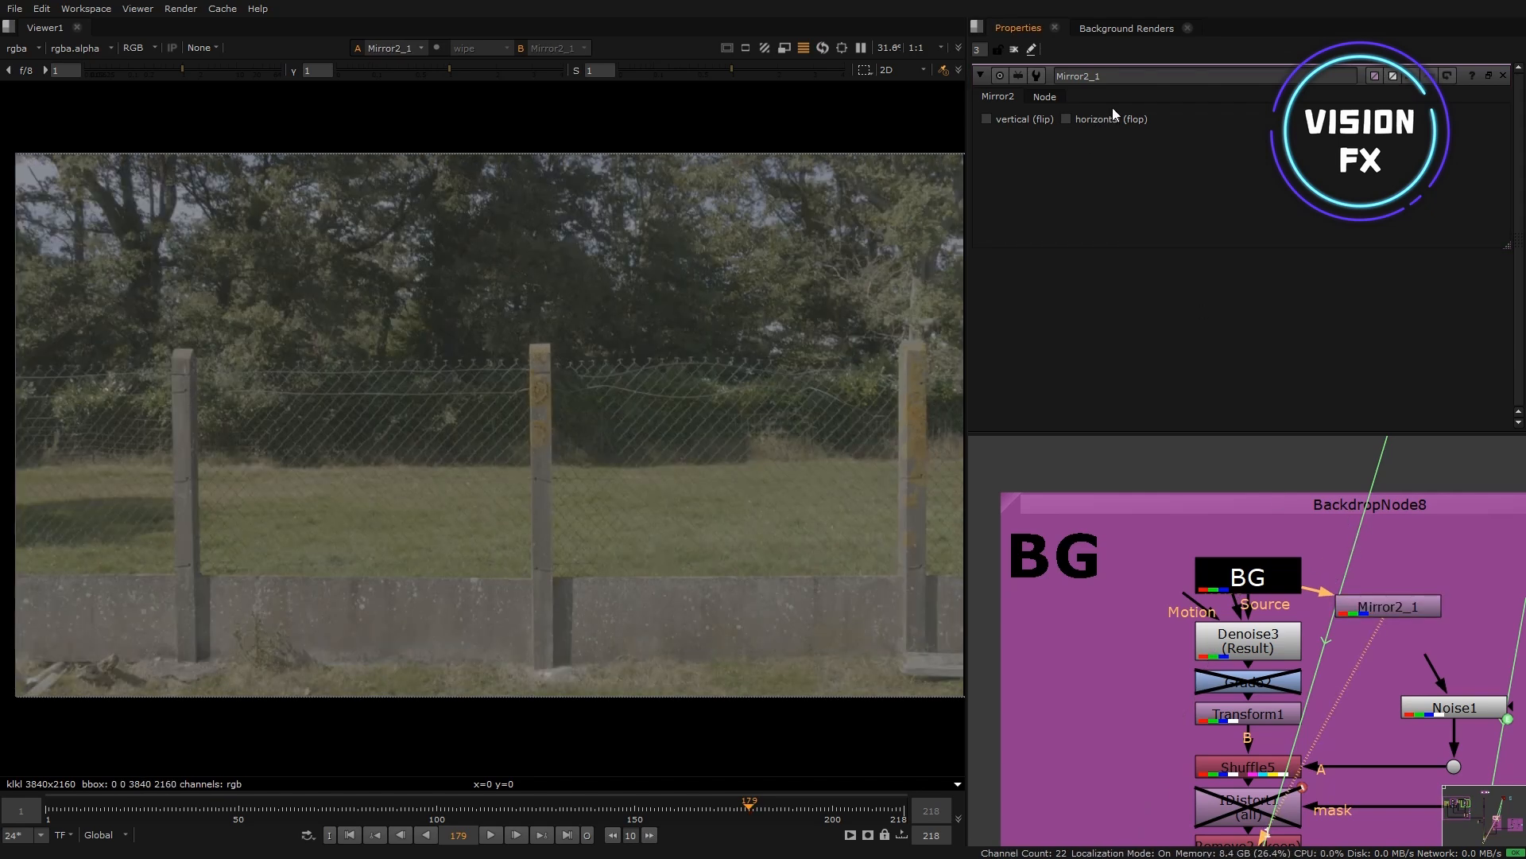
{"action": "left_click", "coordinate": [1103, 116]}
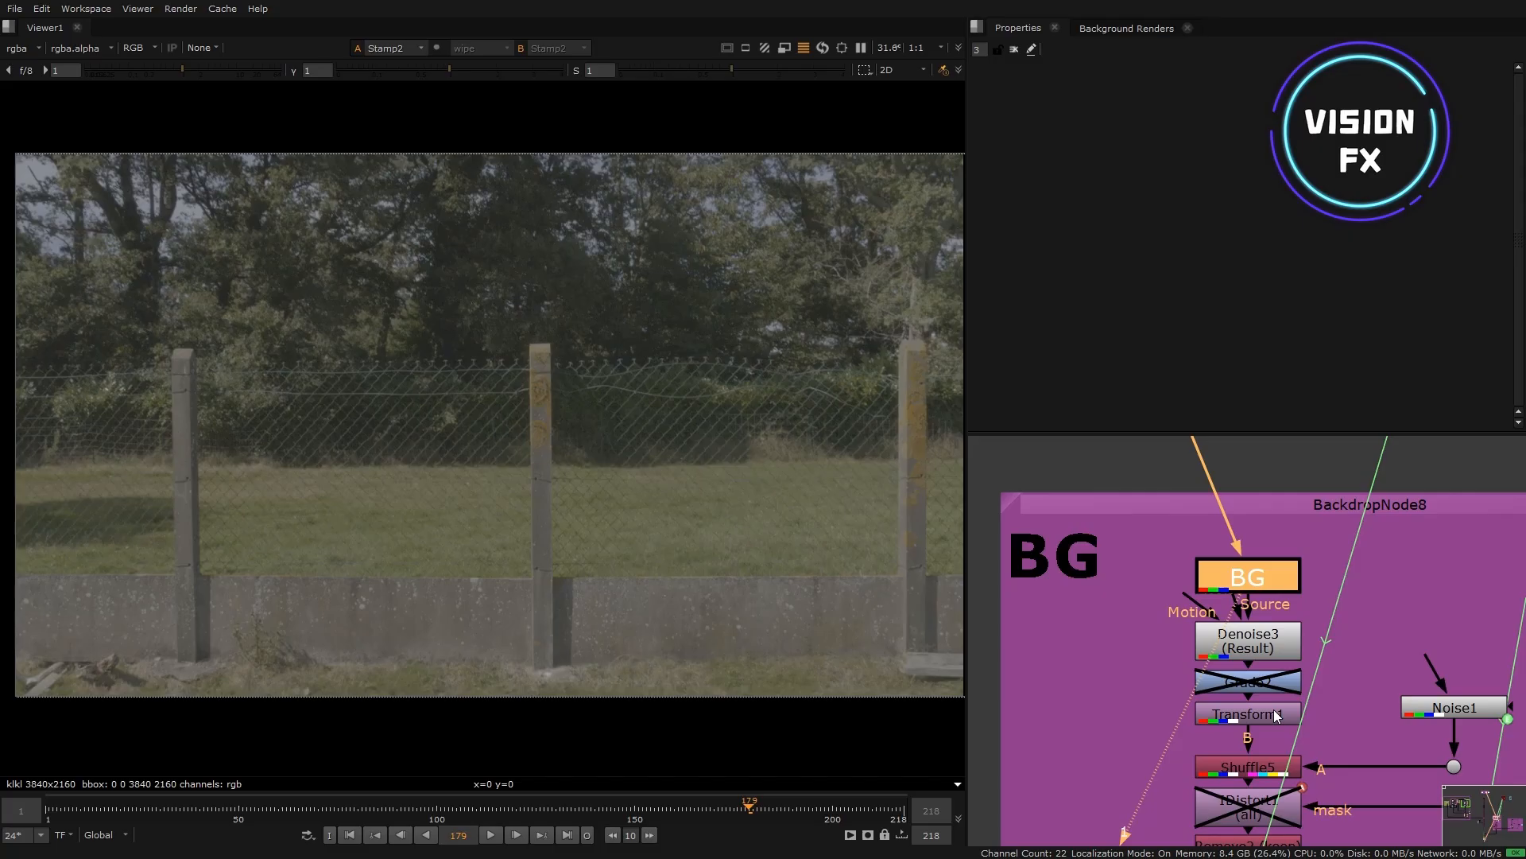
Step: View the background at Transform1 and enable the Grade2 node above it
{"action": "left_click", "coordinate": [1273, 709]}
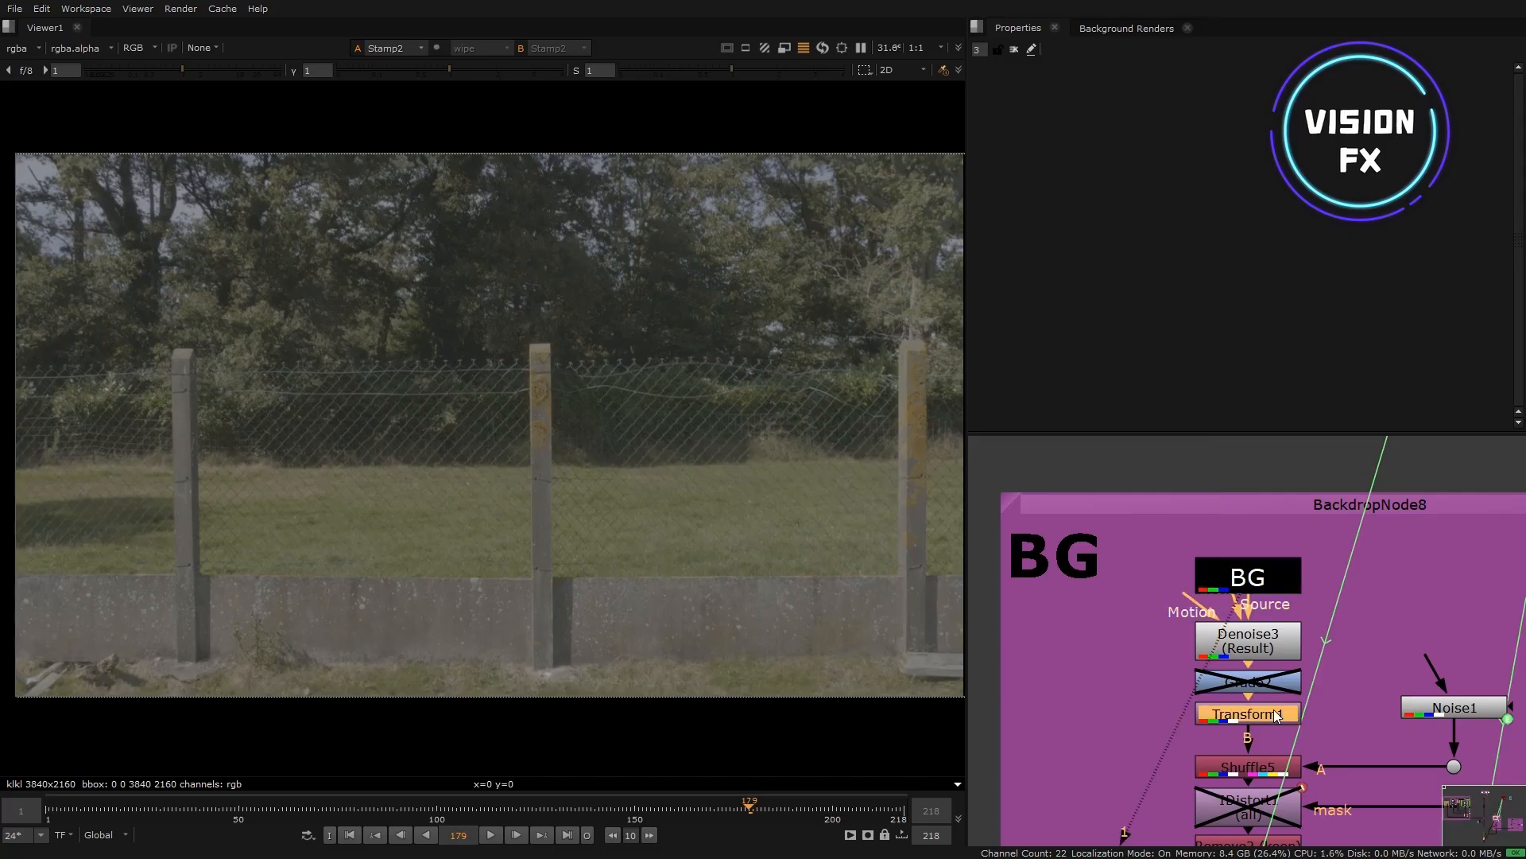
{"action": "key", "text": "1"}
{"action": "left_click", "coordinate": [1274, 682]}
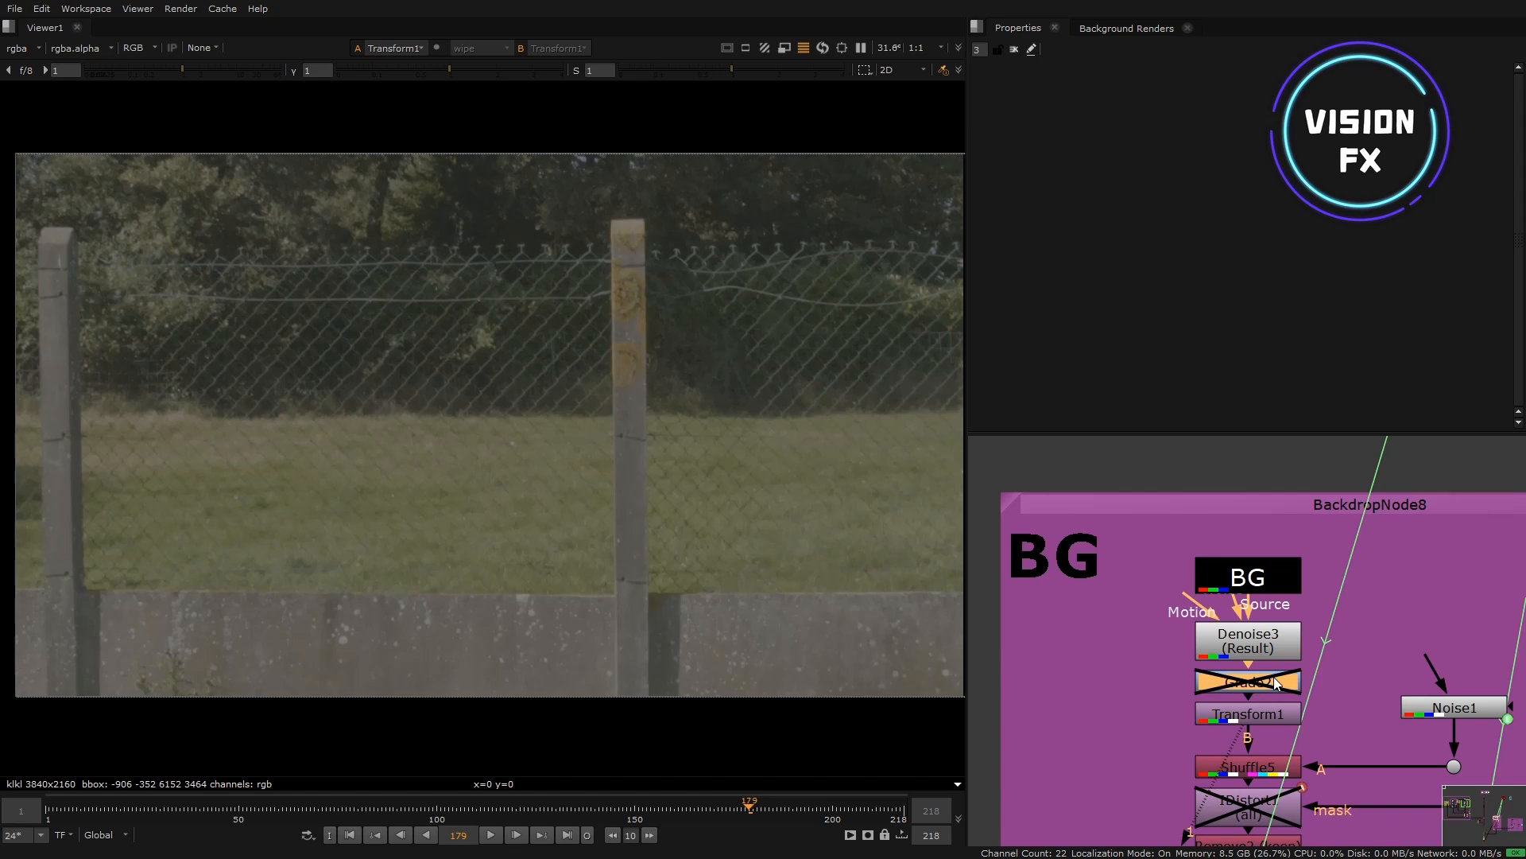
{"action": "key", "text": "d"}
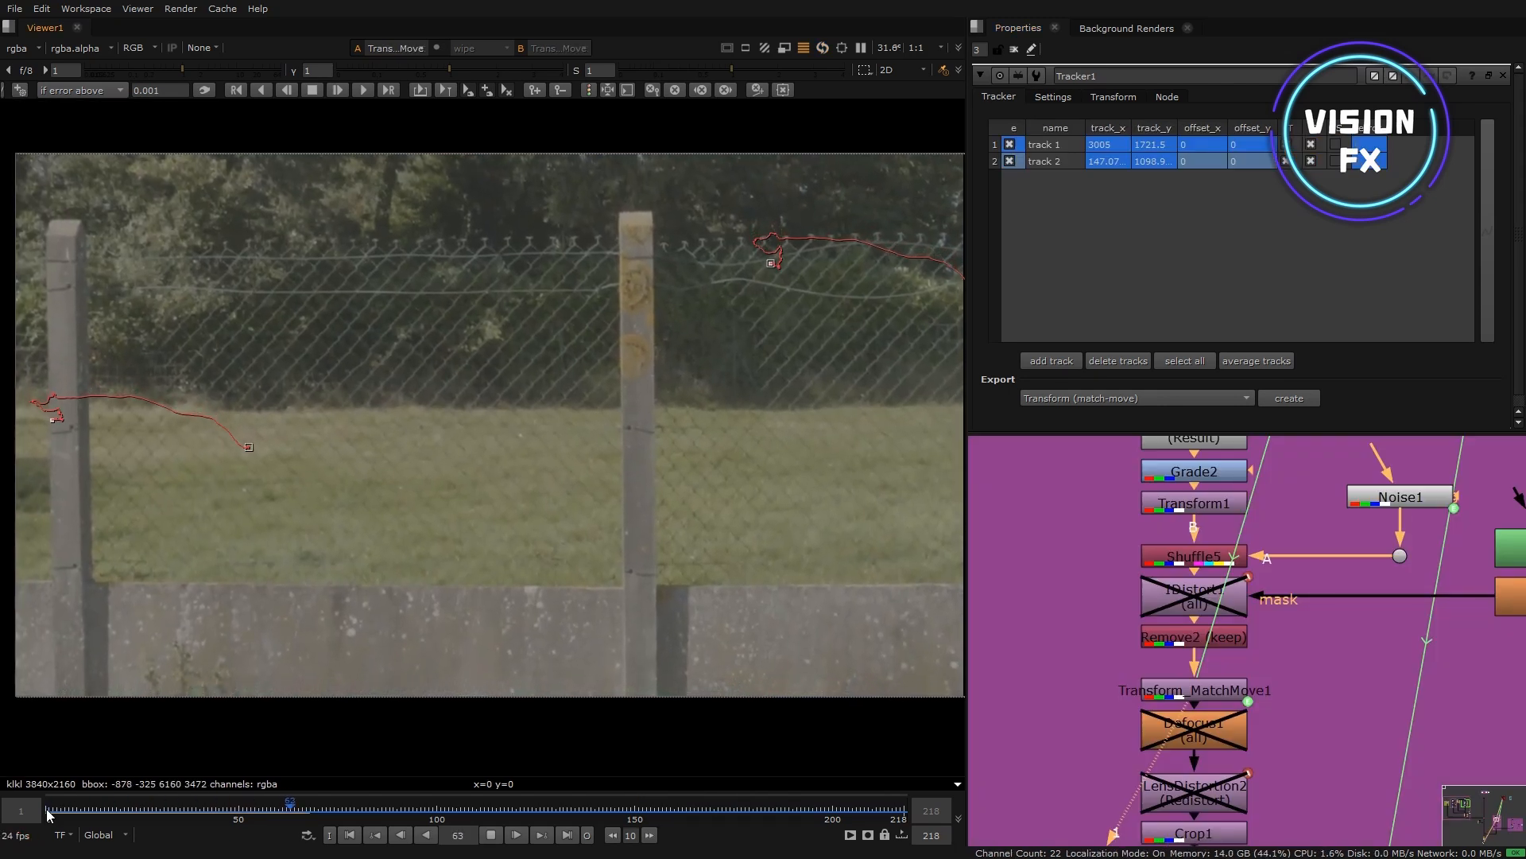
Step: Close the Tracker1 node's properties
{"action": "key", "text": "k"}
{"action": "left_click", "coordinate": [1503, 75]}
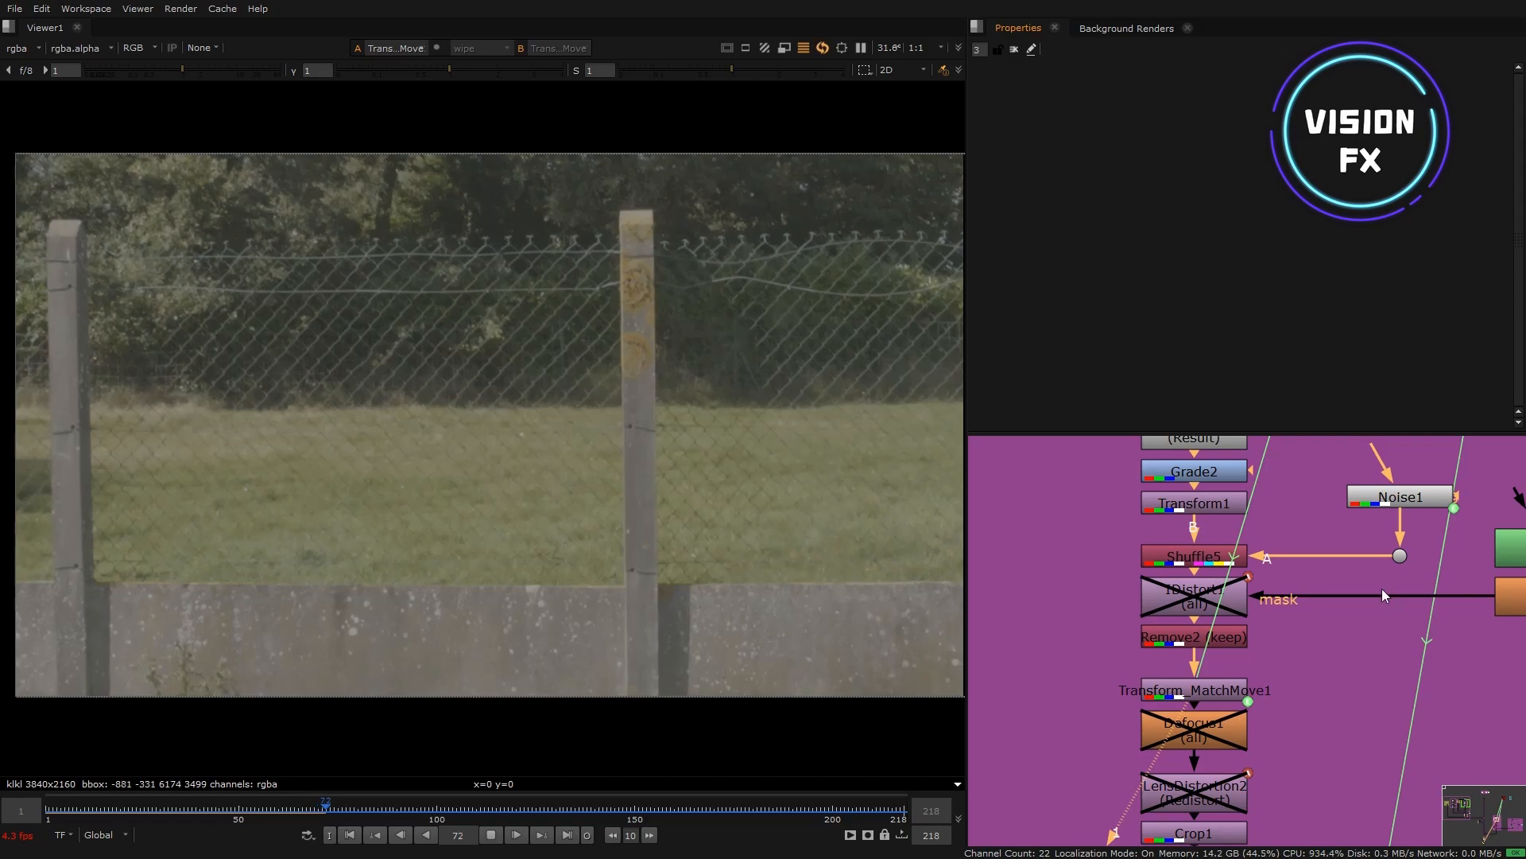
{"action": "scroll", "coordinate": [1377, 590], "scroll_direction": "down", "scroll_amount": 5}
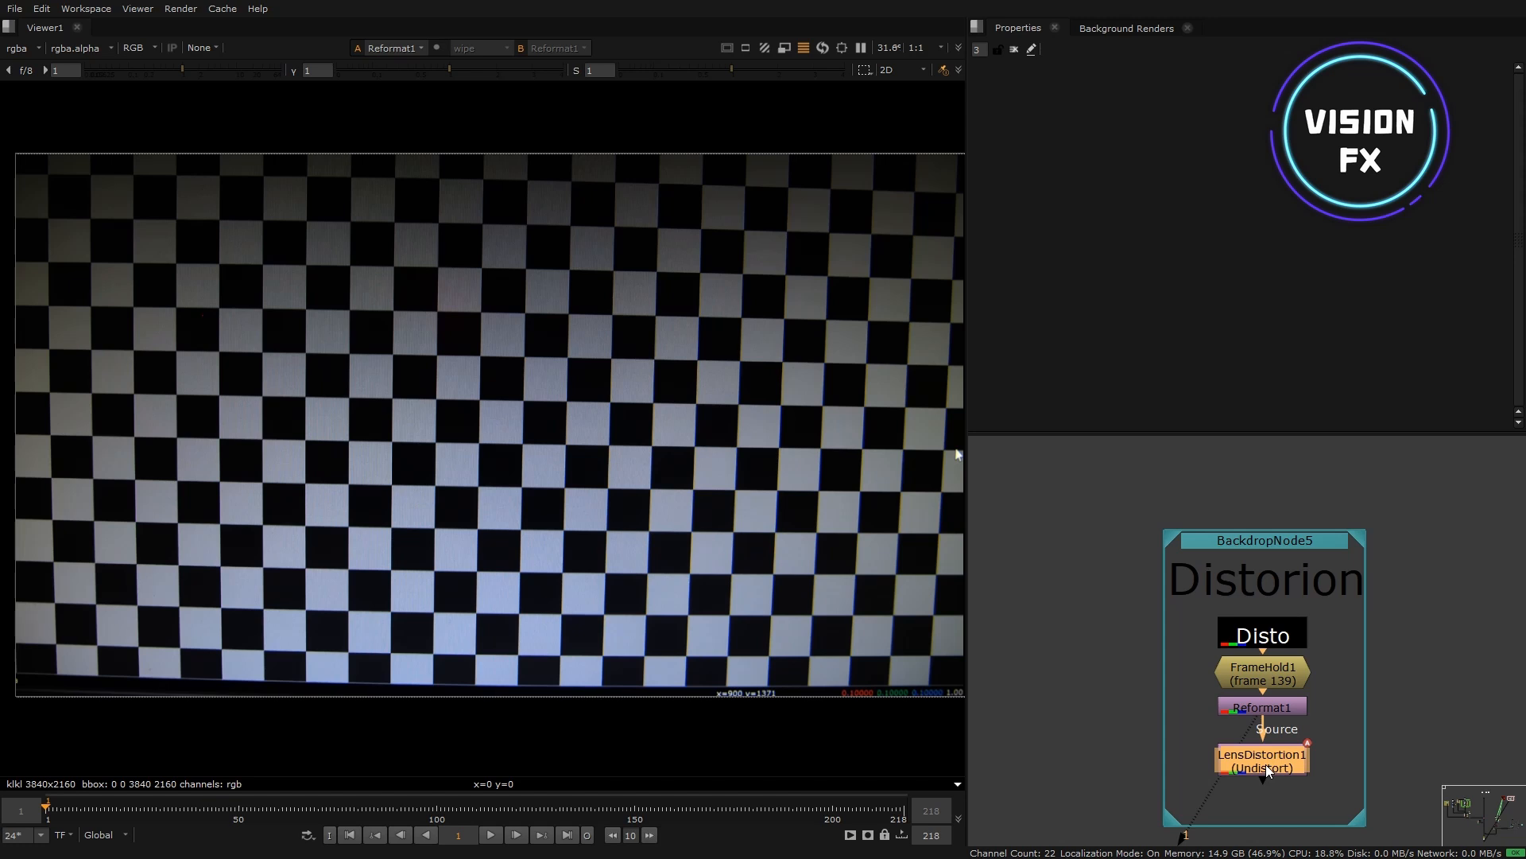
Step: Compare the checkerboard before and after the LensDistortion1 undistort by alternating between Reformat1 and LensDistortion1
{"action": "key", "text": "2"}
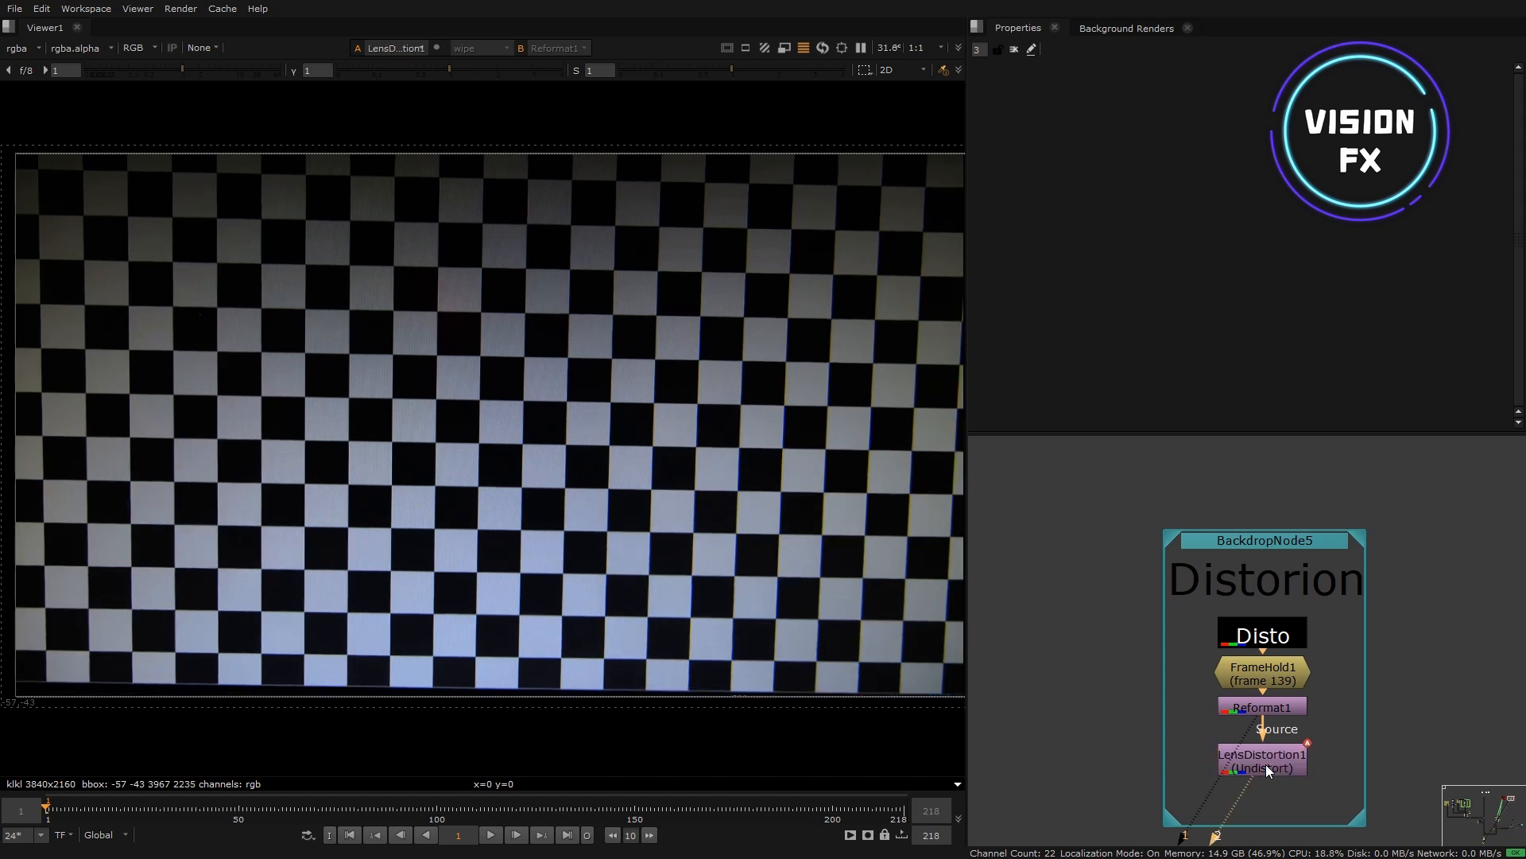
{"action": "key", "text": "1"}
{"action": "key", "text": "2"}
{"action": "key", "text": "1"}
{"action": "key", "text": "2"}
{"action": "key", "text": "1"}
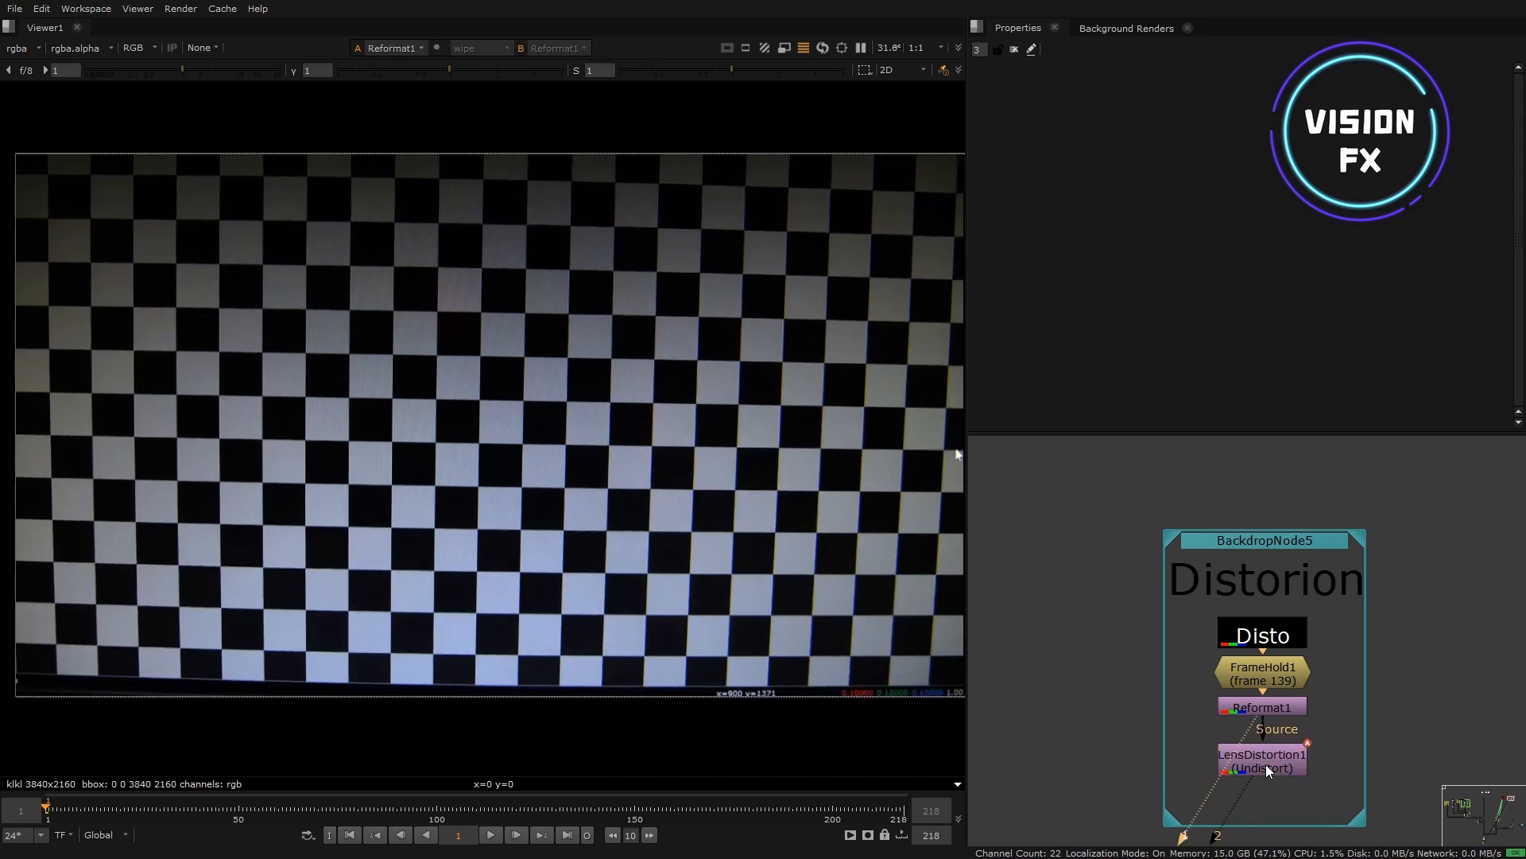
{"action": "key", "text": "2"}
{"action": "key", "text": "1"}
{"action": "key", "text": "2"}
{"action": "key", "text": "1"}
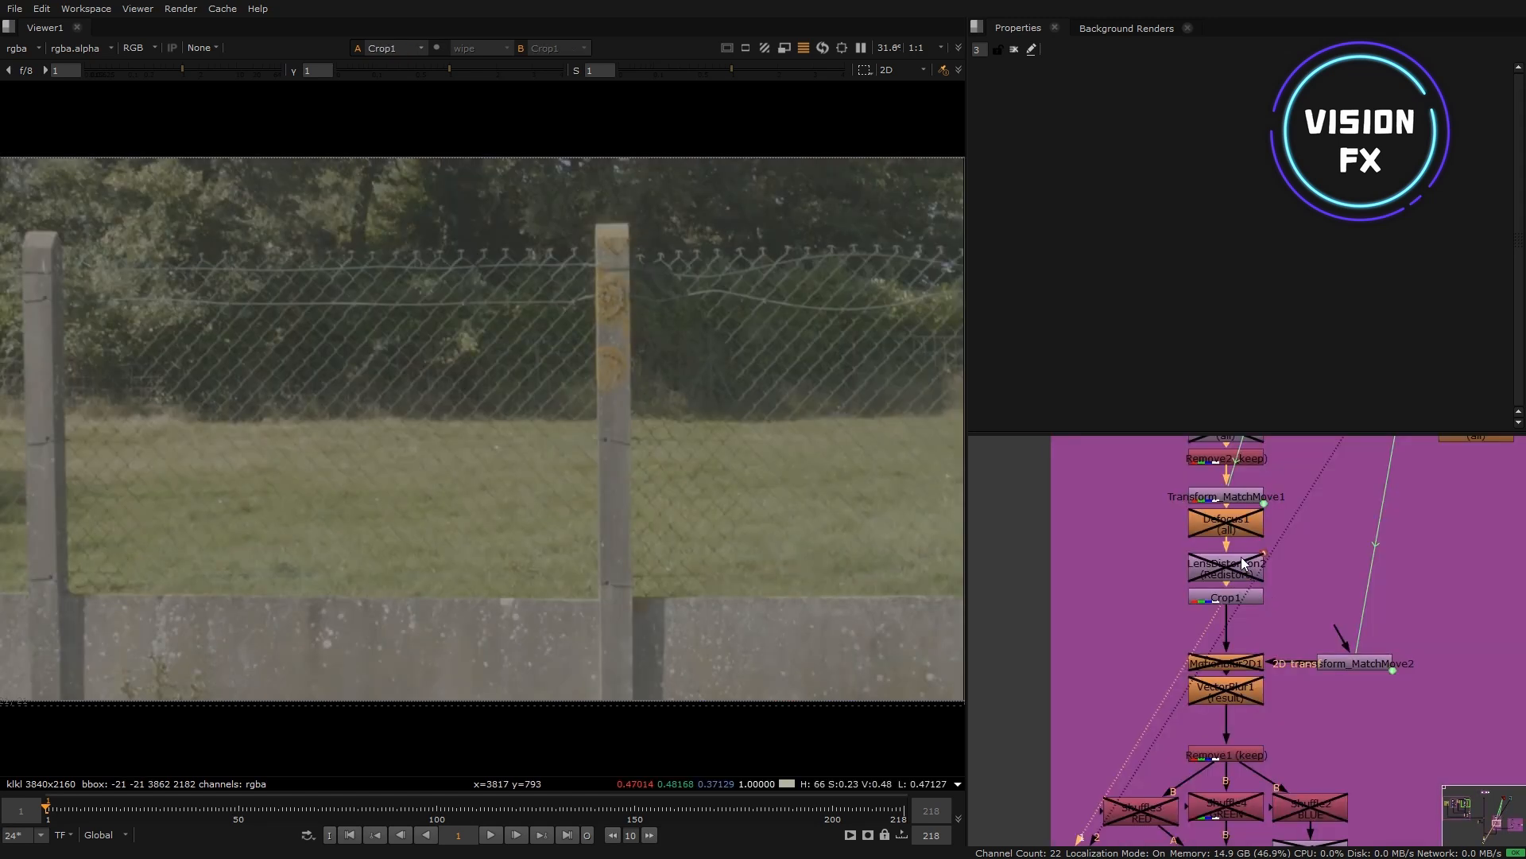
Step: Enable the LensDistortion2 and Defocus1 nodes in the BG branch and view the result at Defocus1
{"action": "left_click", "coordinate": [1242, 563]}
{"action": "key", "text": "d"}
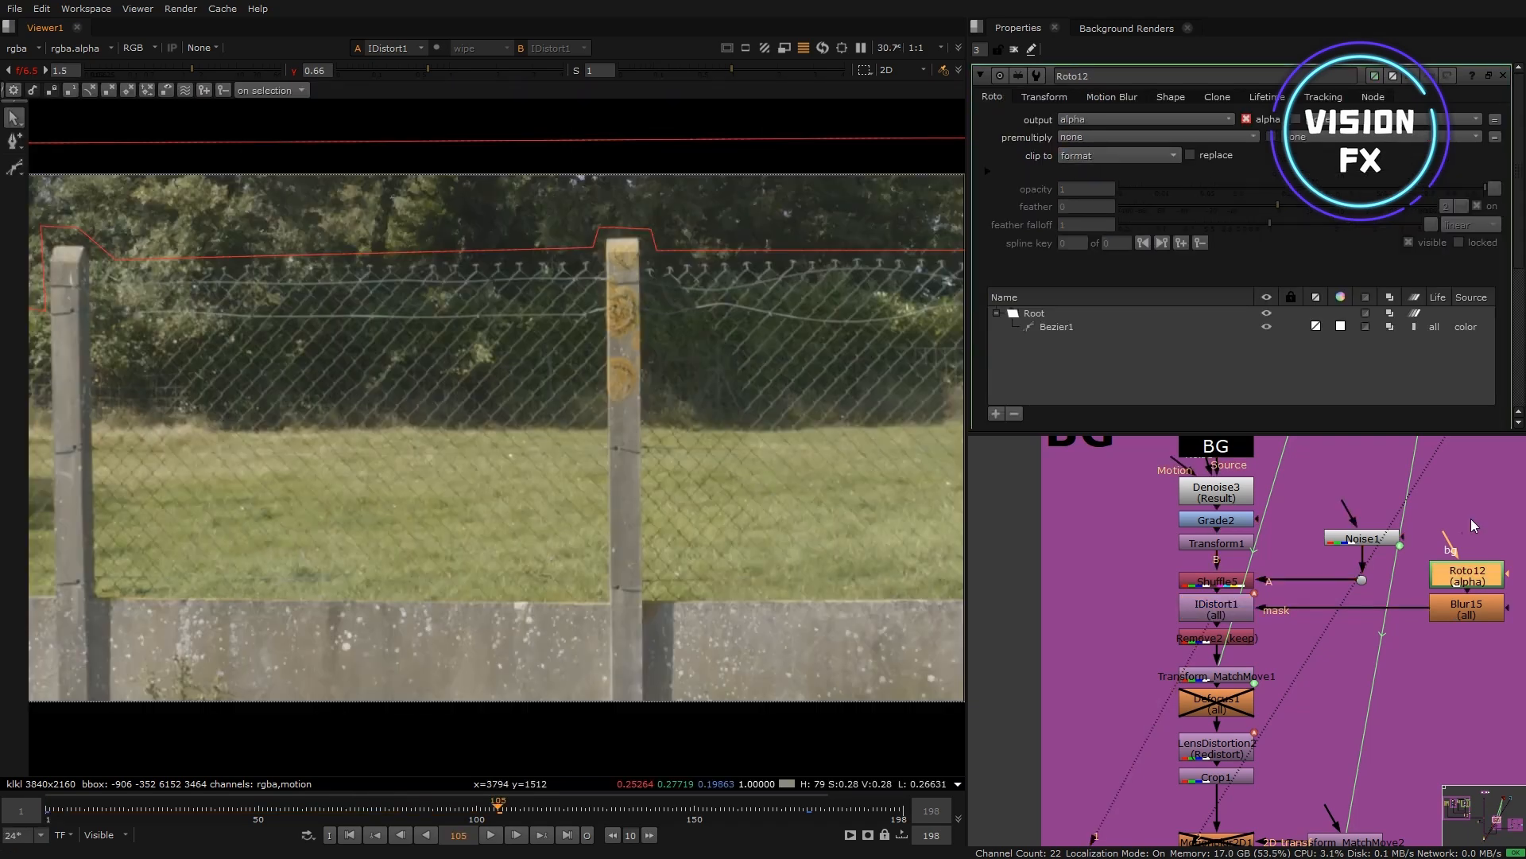
{"action": "double_click", "coordinate": [1216, 703]}
{"action": "key", "text": "d"}
{"action": "key", "text": "1"}
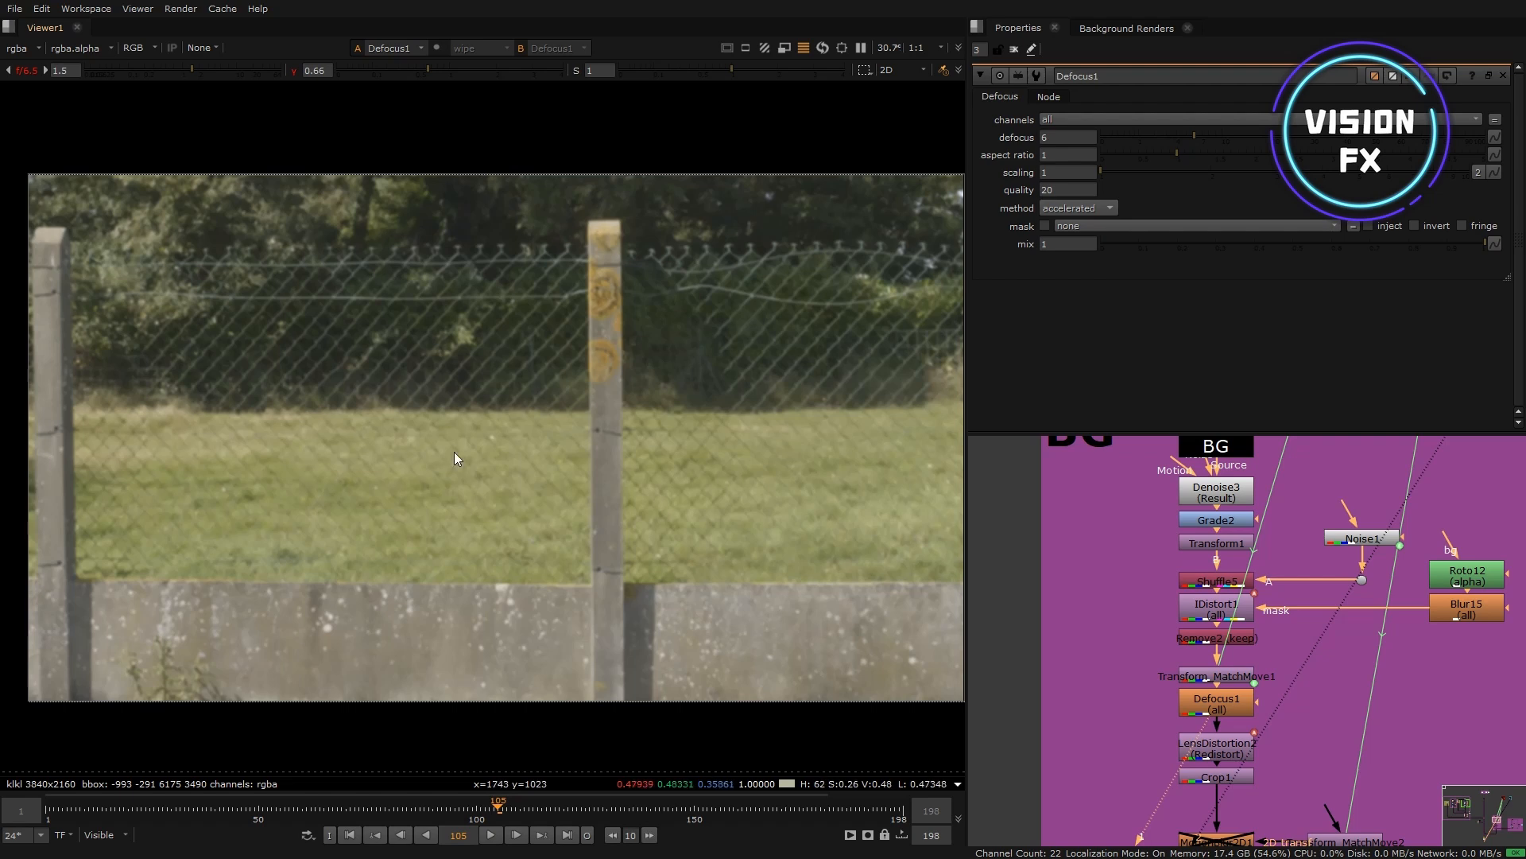
Step: Compare a close-up of the fence post with Defocus1 disabled and enabled
{"action": "scroll", "coordinate": [595, 384], "scroll_direction": "up", "scroll_amount": 10}
{"action": "key", "text": "d"}
{"action": "key", "text": "d"}
{"action": "key", "text": "d"}
{"action": "key", "text": "d"}
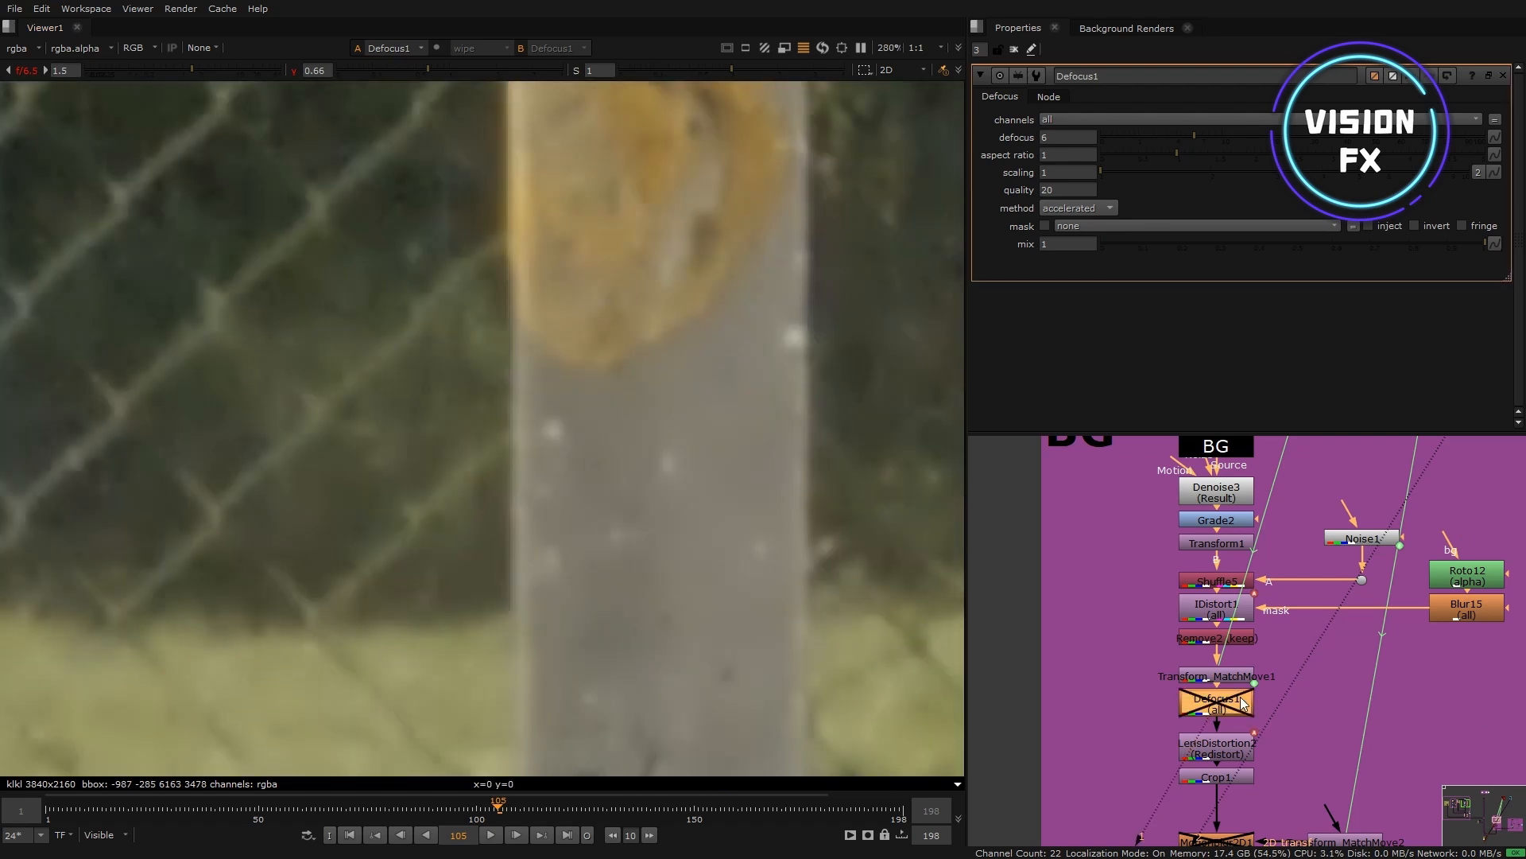
Step: Try a defocus value of 20 on Defocus1 and return it to 6
{"action": "left_click", "coordinate": [1060, 139]}
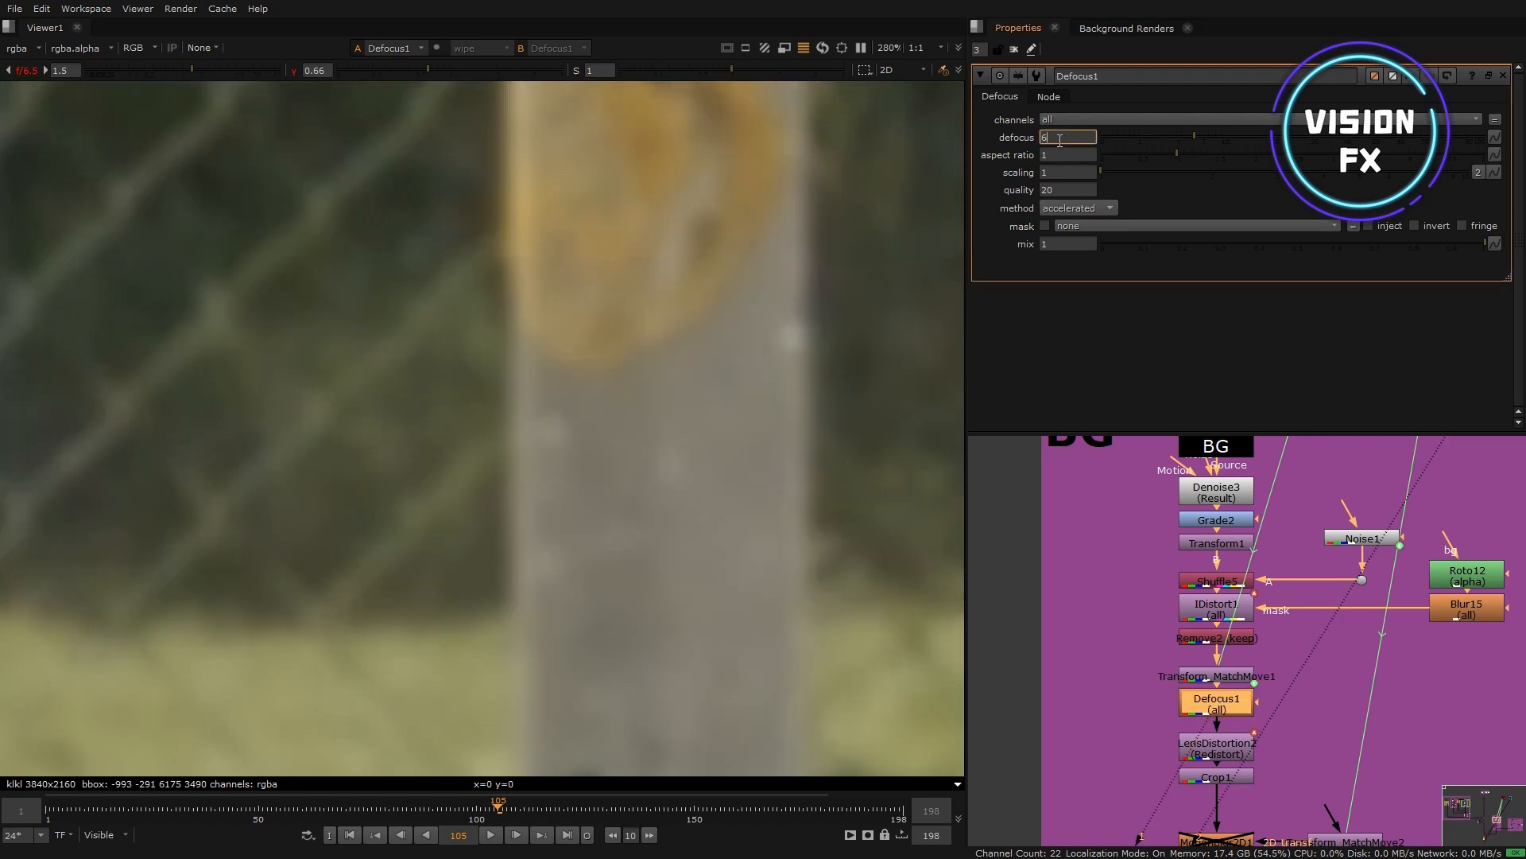
{"action": "key", "text": "Return"}
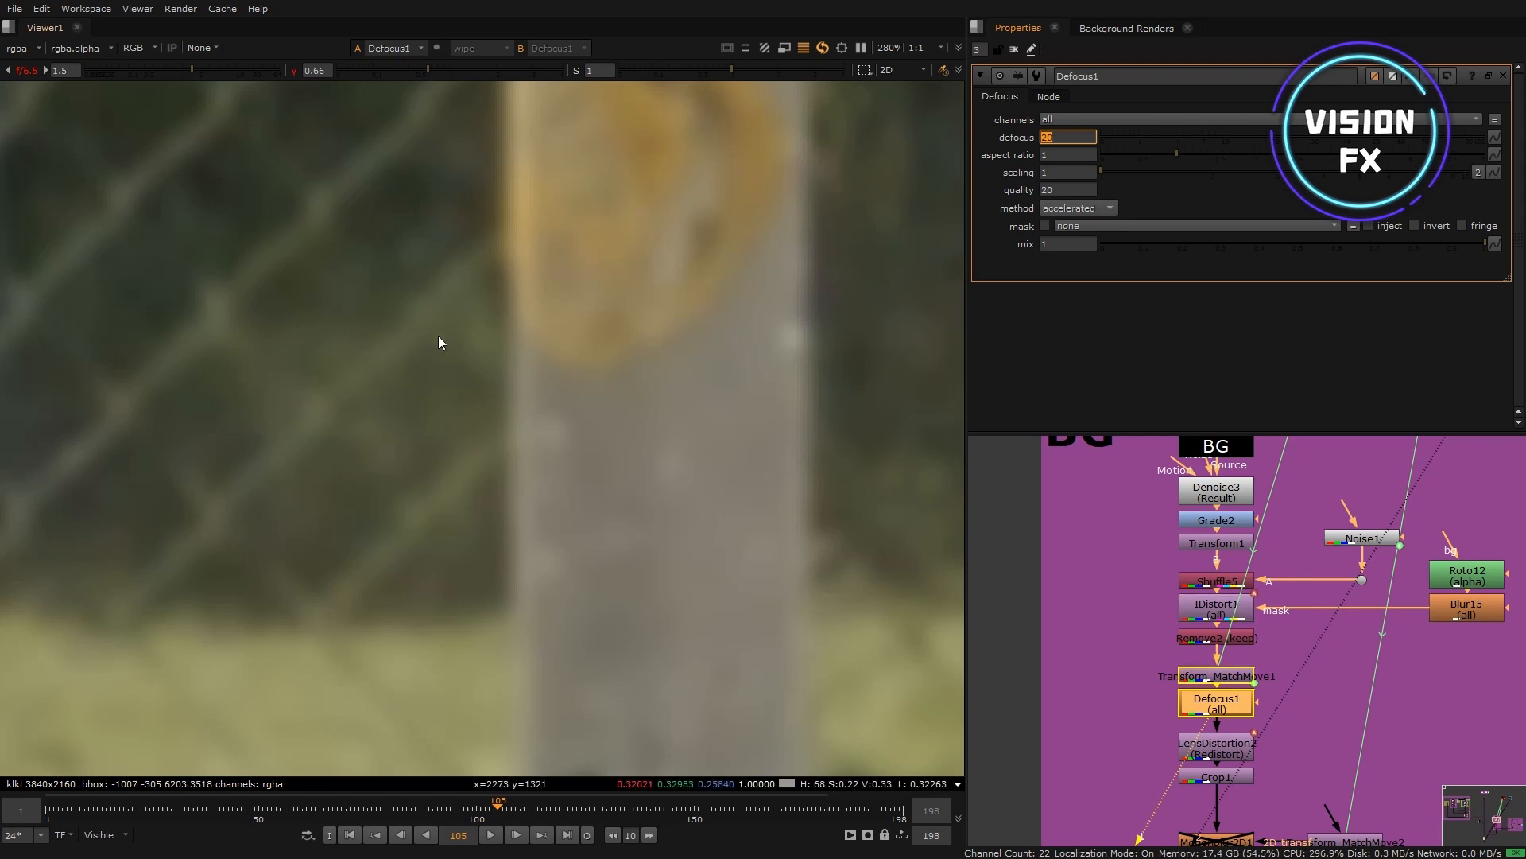
{"action": "scroll", "coordinate": [388, 362], "scroll_direction": "down", "scroll_amount": 10}
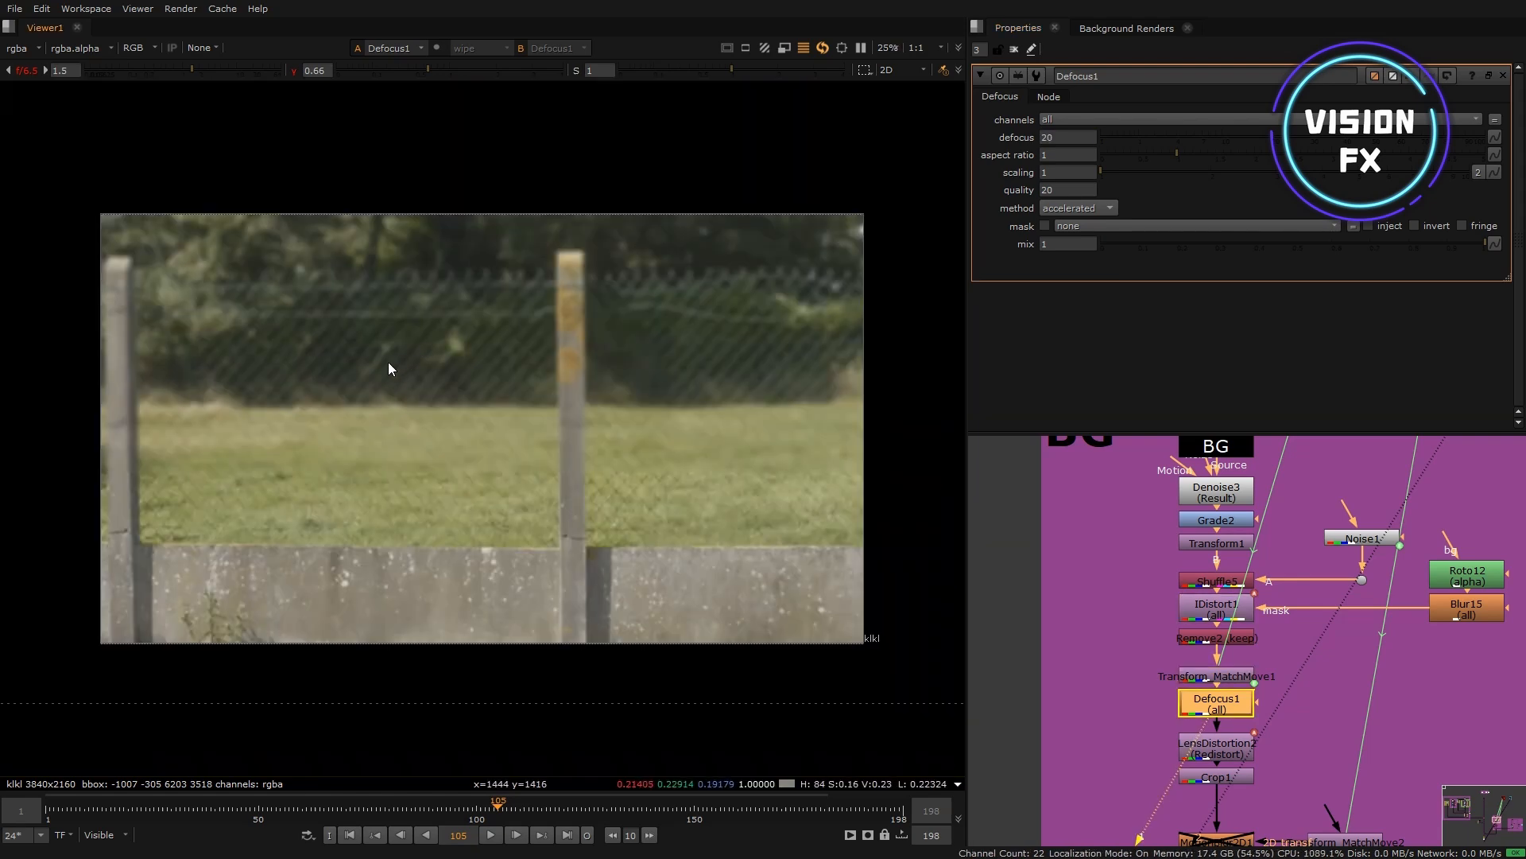
{"action": "scroll", "coordinate": [514, 404], "scroll_direction": "up", "scroll_amount": 5}
{"action": "middle_click_drag", "start_coordinate": [514, 404], "coordinate": [351, 481]}
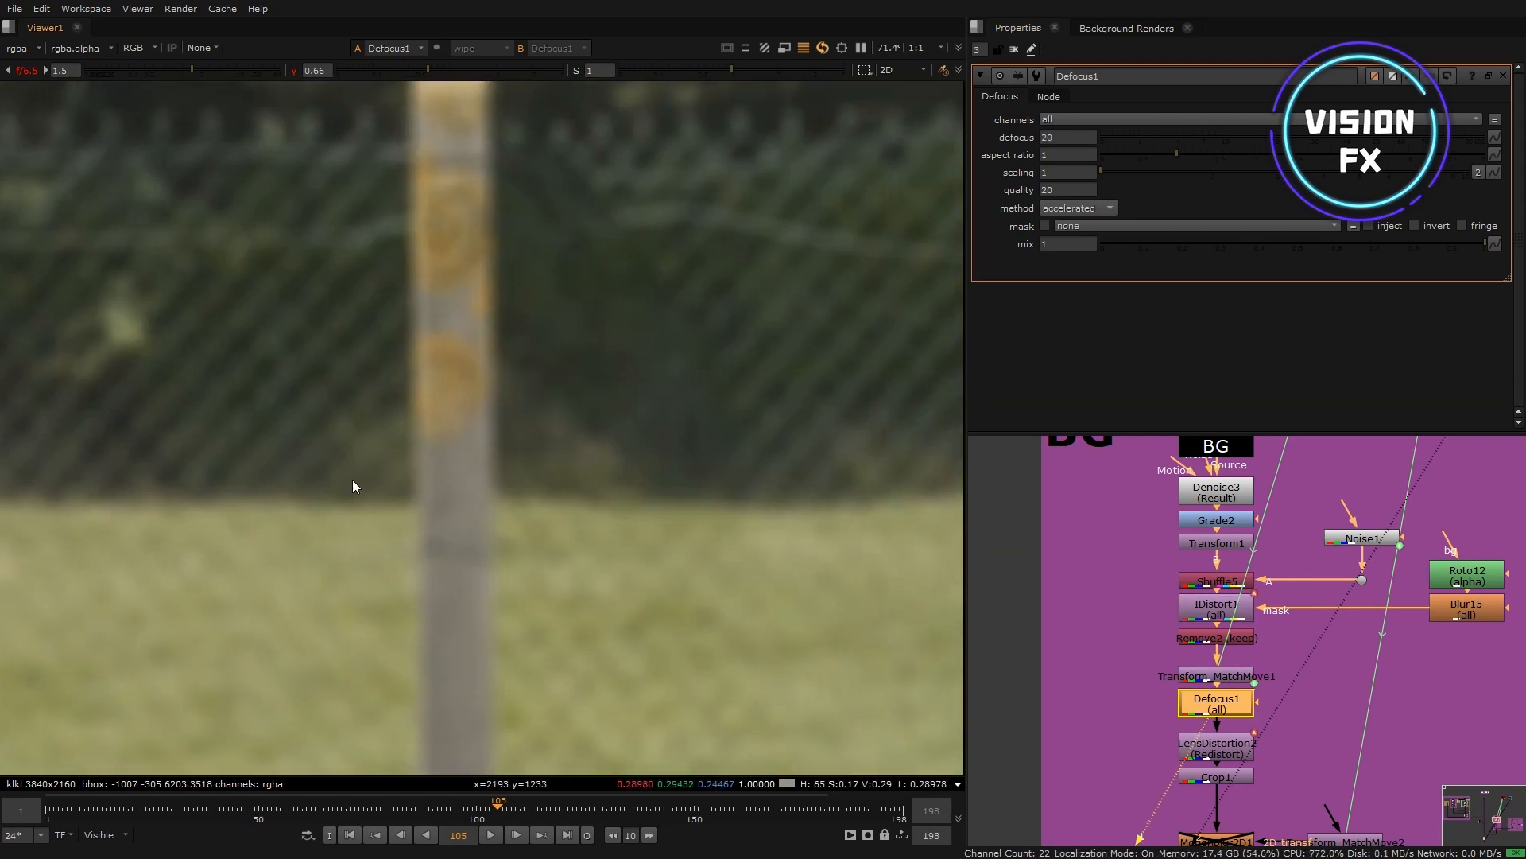
{"action": "double_click", "coordinate": [1070, 140]}
{"action": "type", "text": "6"}
{"action": "key", "text": "Return"}
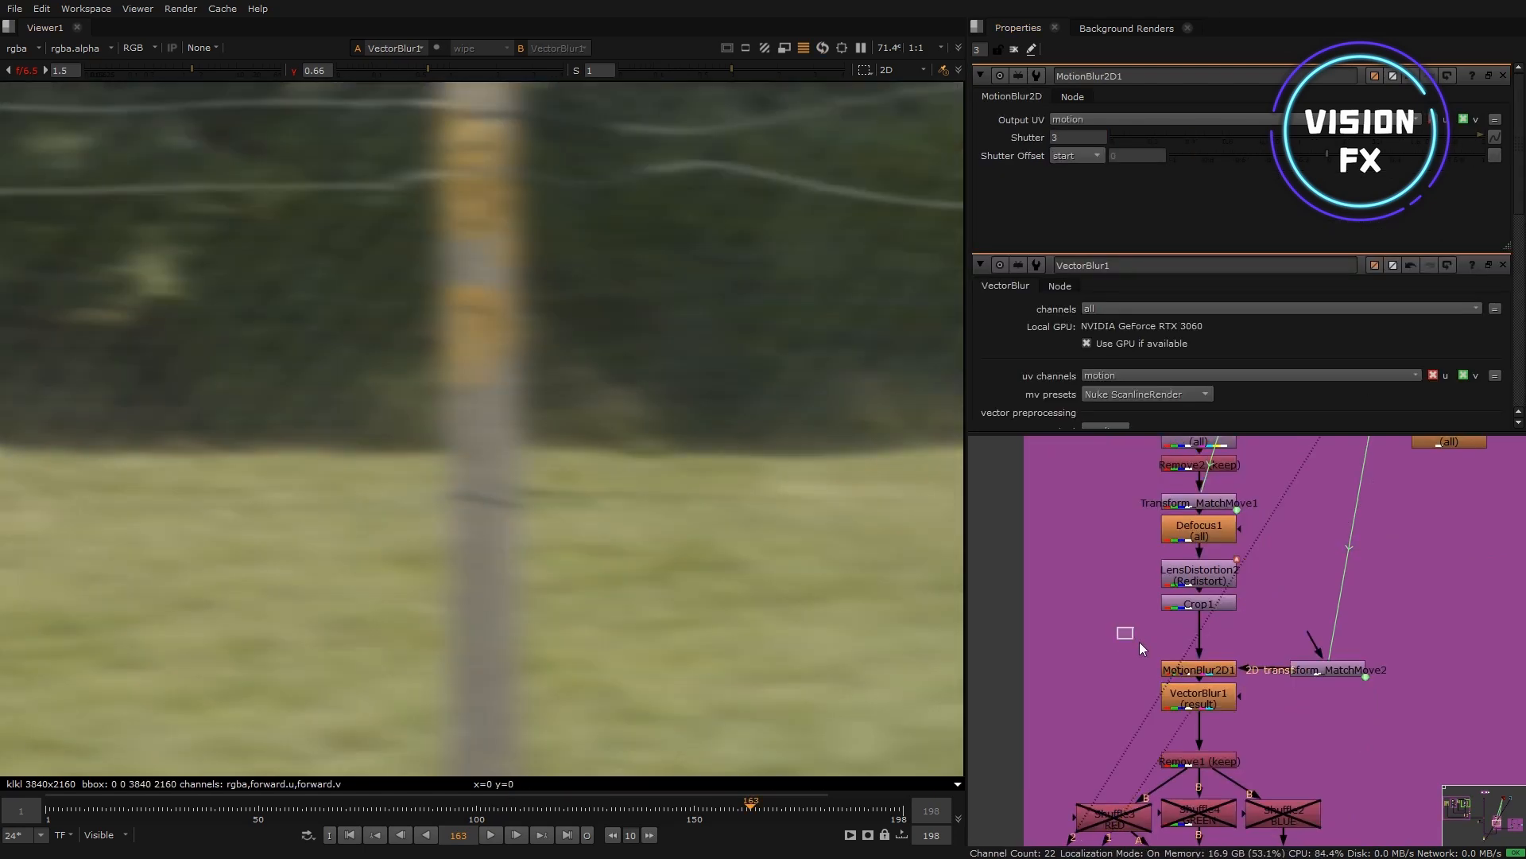
Step: Compare the background with MotionBlur2D1 and VectorBlur1 both disabled and enabled again
{"action": "left_click_drag", "start_coordinate": [1138, 642], "coordinate": [1276, 716]}
{"action": "key", "text": "d"}
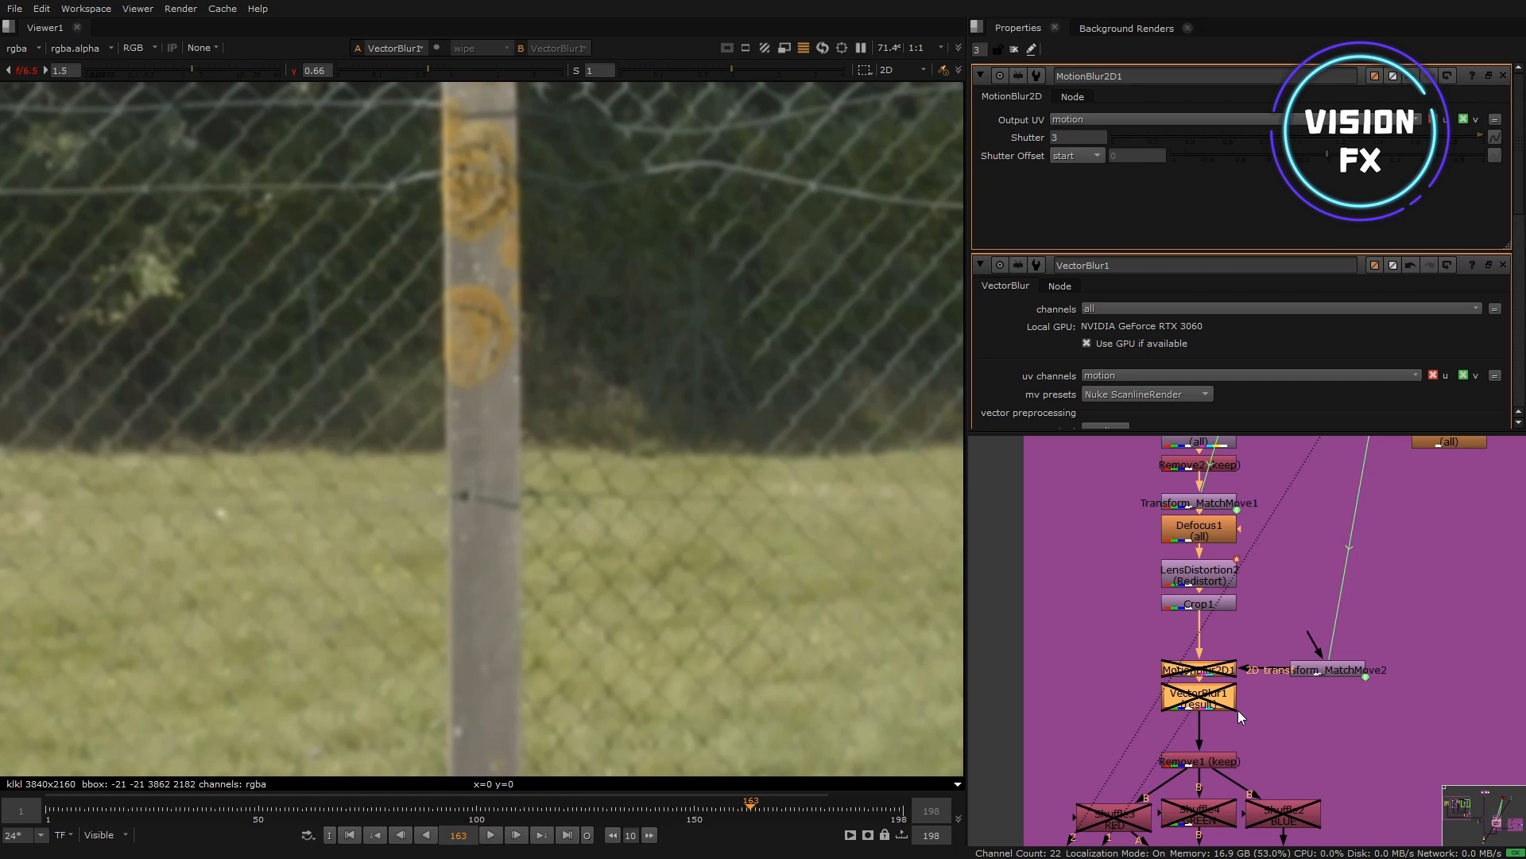
{"action": "key", "text": "d"}
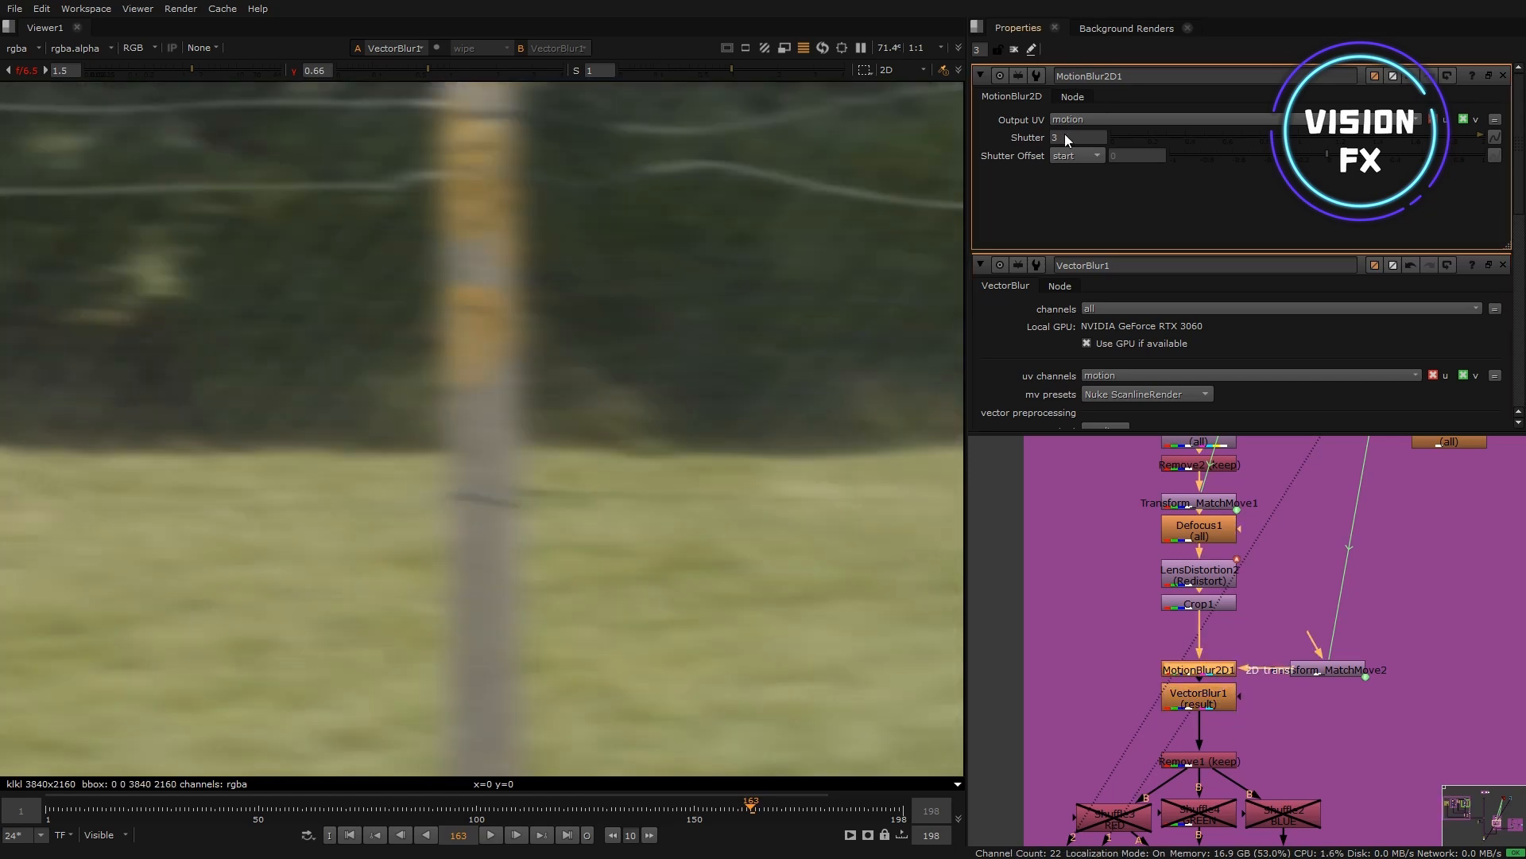
Step: Set the MotionBlur2D1 shutter to 1.5 and open the VectorBlur1 properties
{"action": "double_click", "coordinate": [1068, 140]}
{"action": "type", "text": "1.5"}
{"action": "key", "text": "Return"}
{"action": "left_click", "coordinate": [1209, 706]}
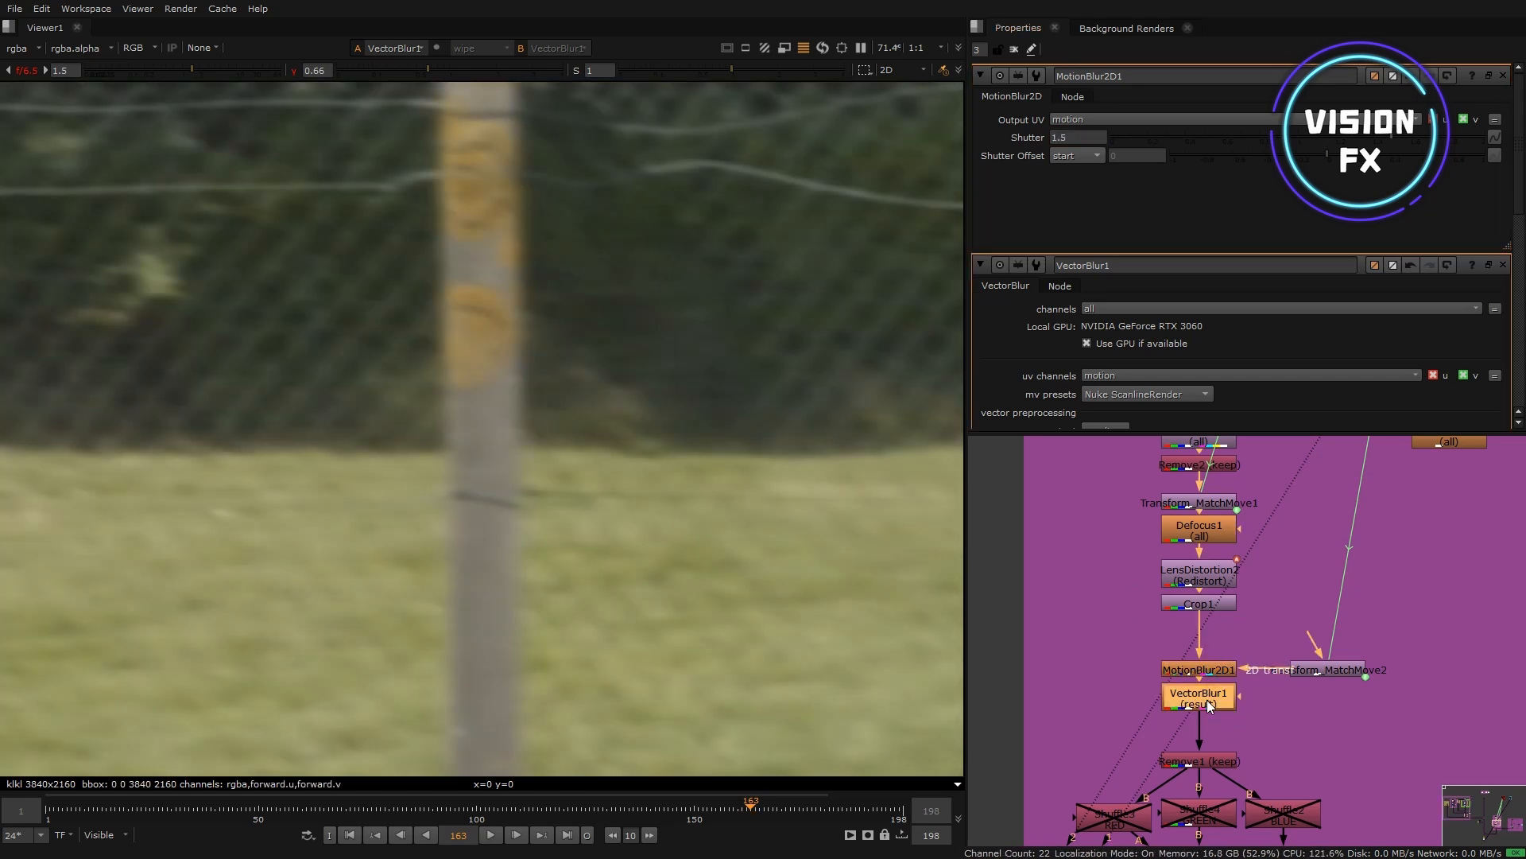
{"action": "double_click", "coordinate": [1209, 706]}
{"action": "left_click", "coordinate": [1253, 733]}
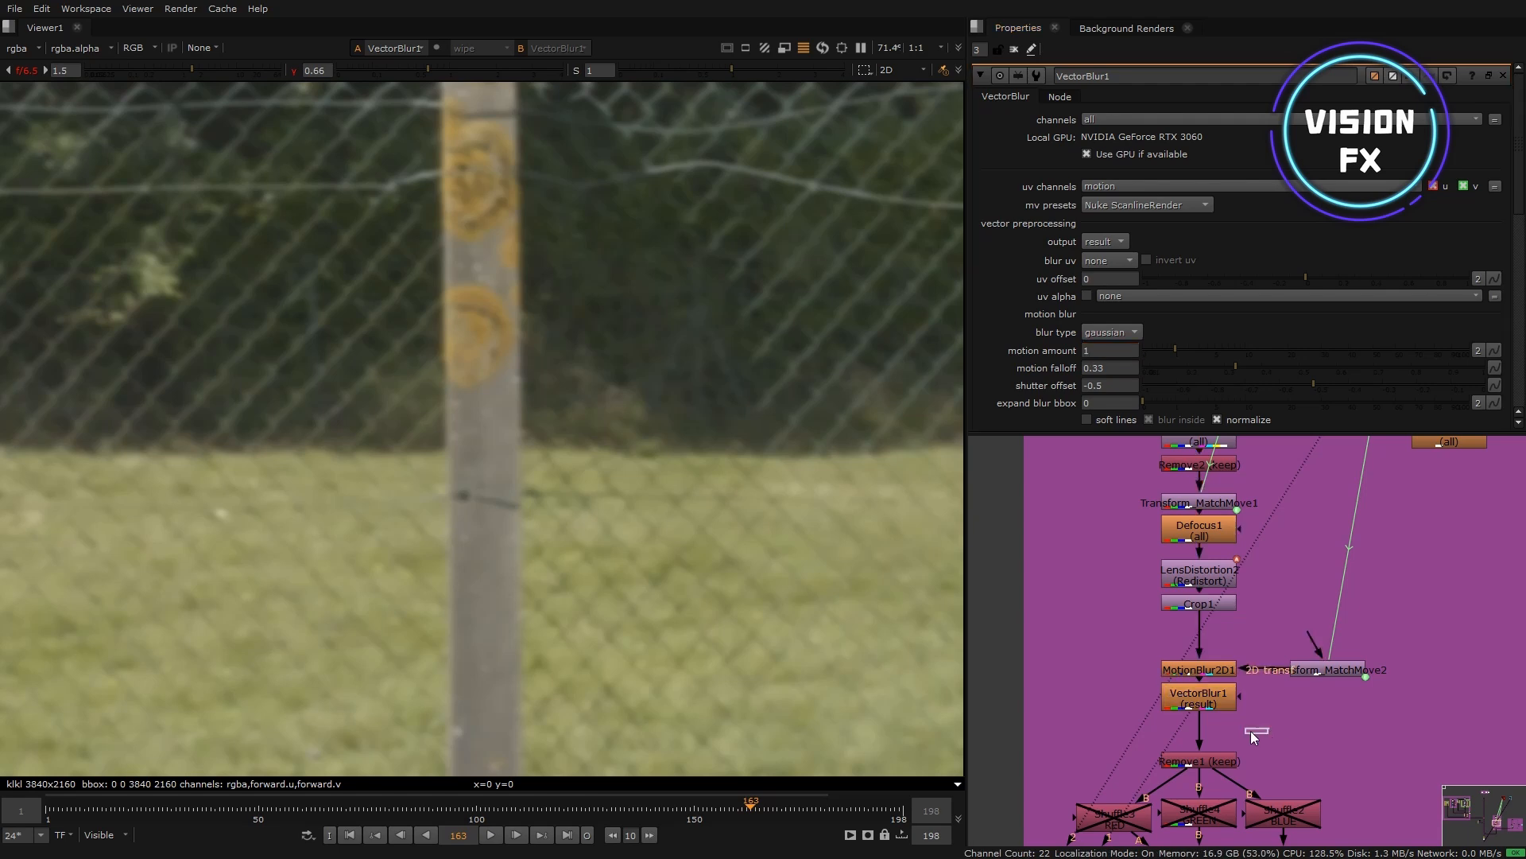
Step: Examine the white jacket's edge against the green screen in the Stamp1 plate
{"action": "scroll", "coordinate": [456, 337], "scroll_direction": "up", "scroll_amount": 5}
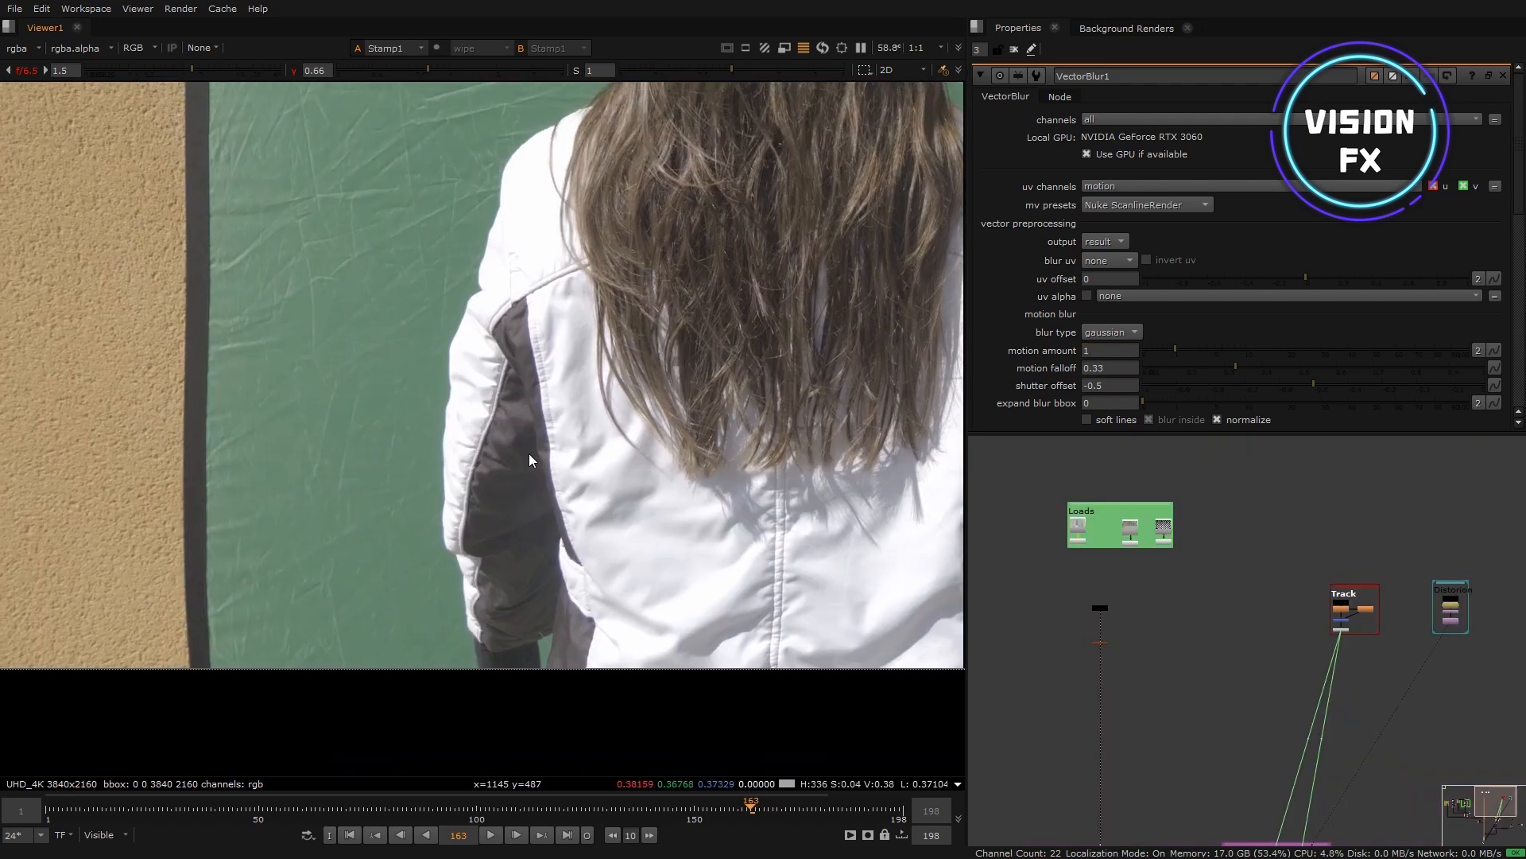
{"action": "scroll", "coordinate": [528, 453], "scroll_direction": "up", "scroll_amount": 4}
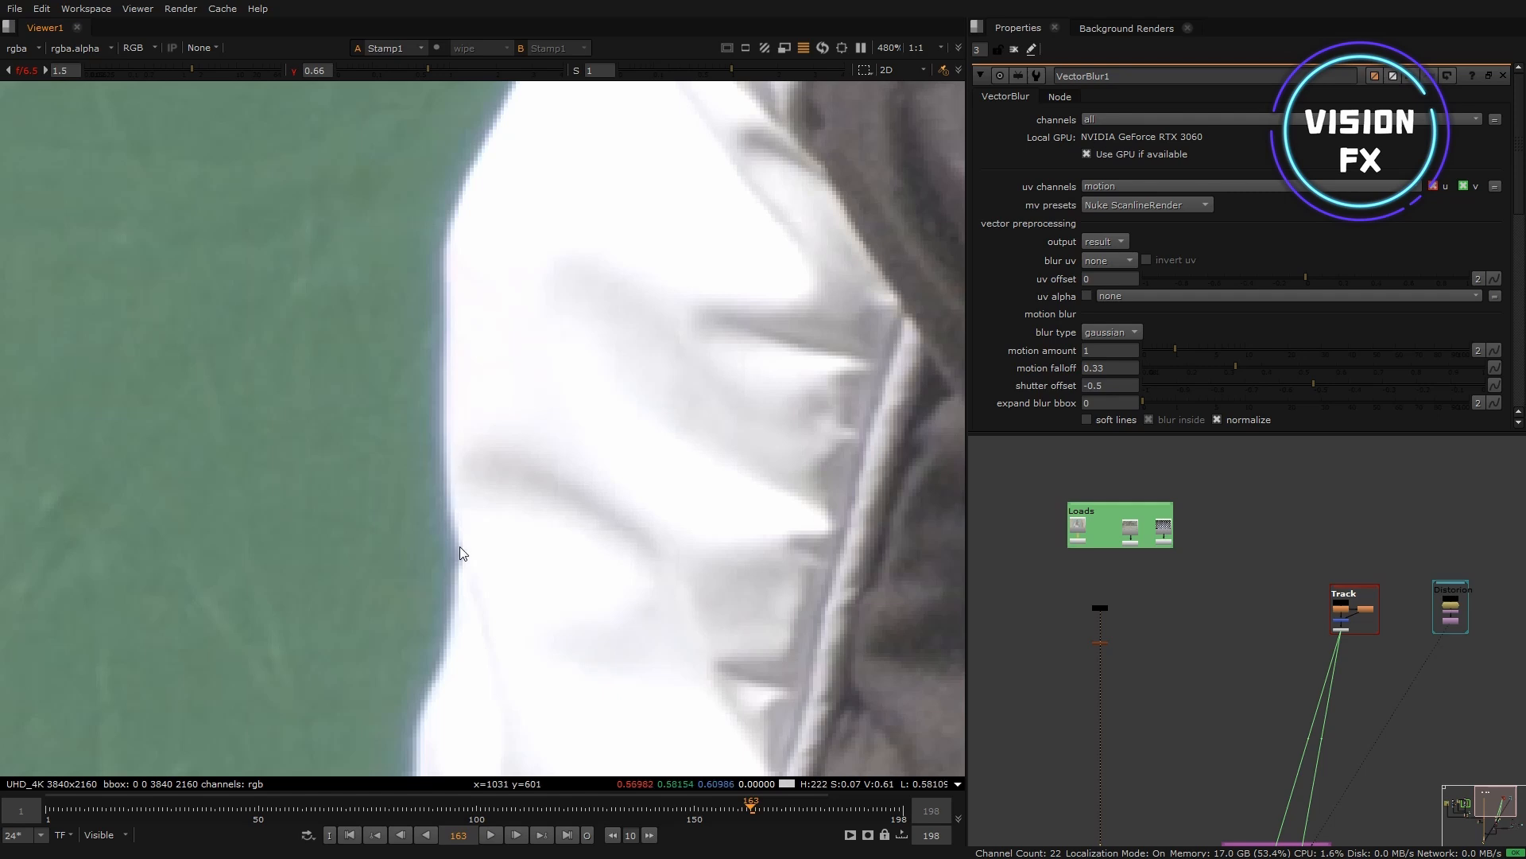
Step: Examine the colour fringing along the jacket's outer edge and the seam between its dark and white panels
{"action": "scroll", "coordinate": [463, 279], "scroll_direction": "up", "scroll_amount": 7}
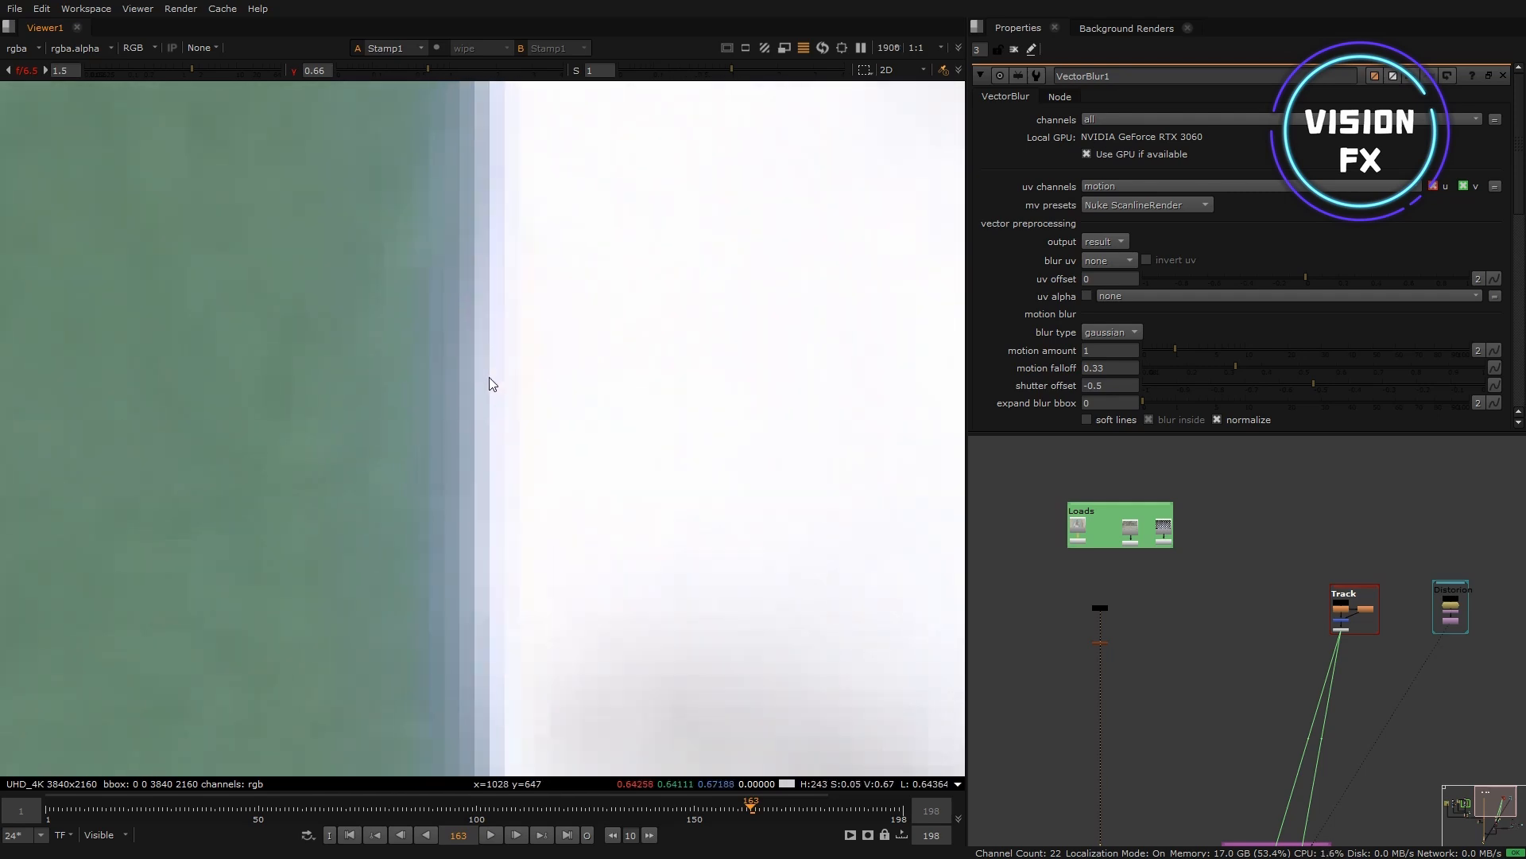
{"action": "scroll", "coordinate": [463, 454], "scroll_direction": "down", "scroll_amount": 6}
{"action": "scroll", "coordinate": [692, 501], "scroll_direction": "up", "scroll_amount": 3}
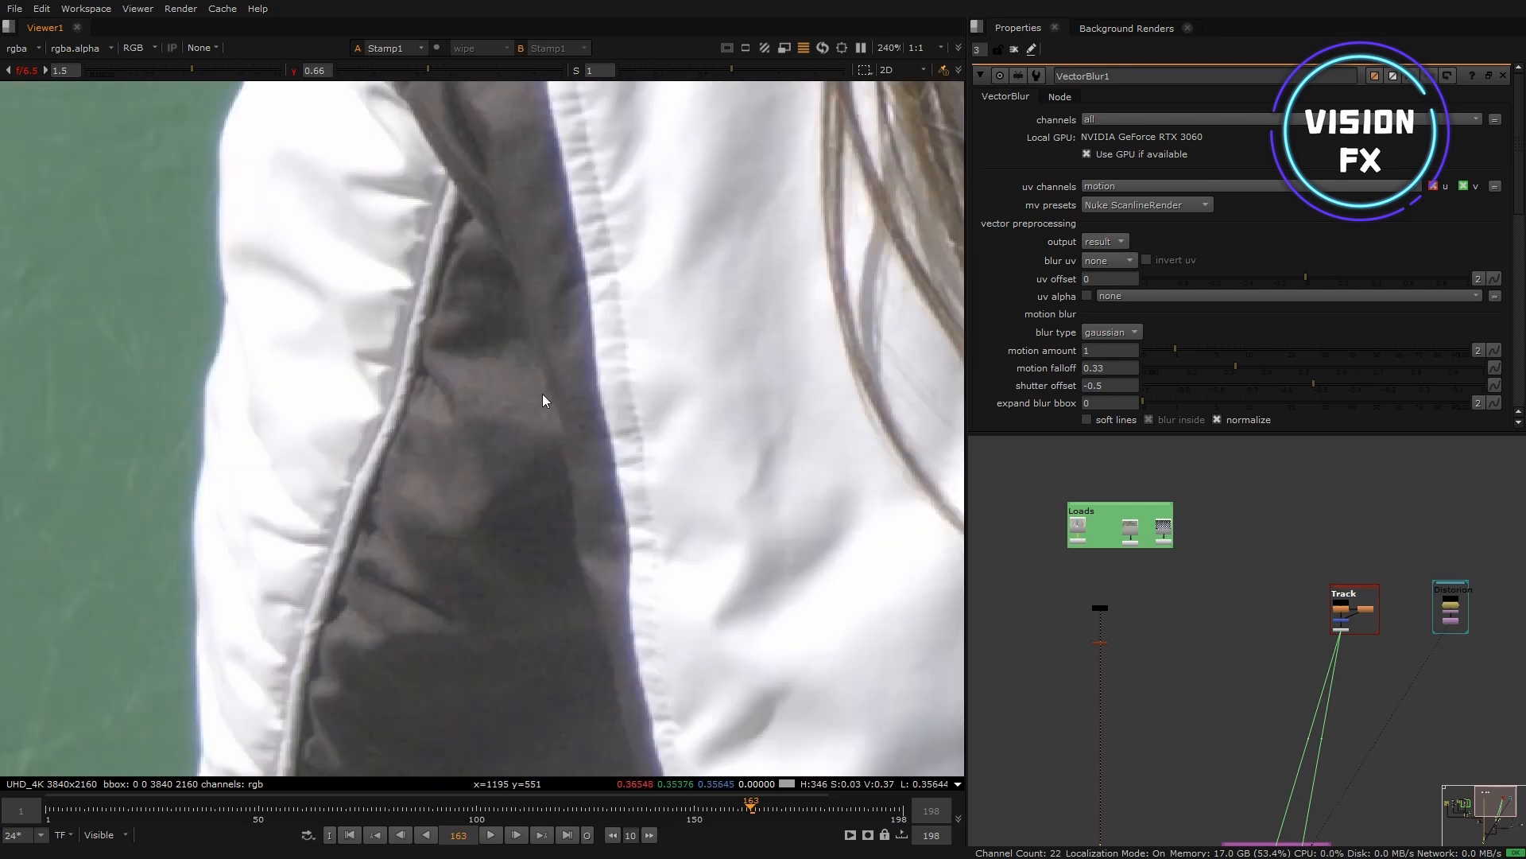
{"action": "scroll", "coordinate": [536, 276], "scroll_direction": "up", "scroll_amount": 2}
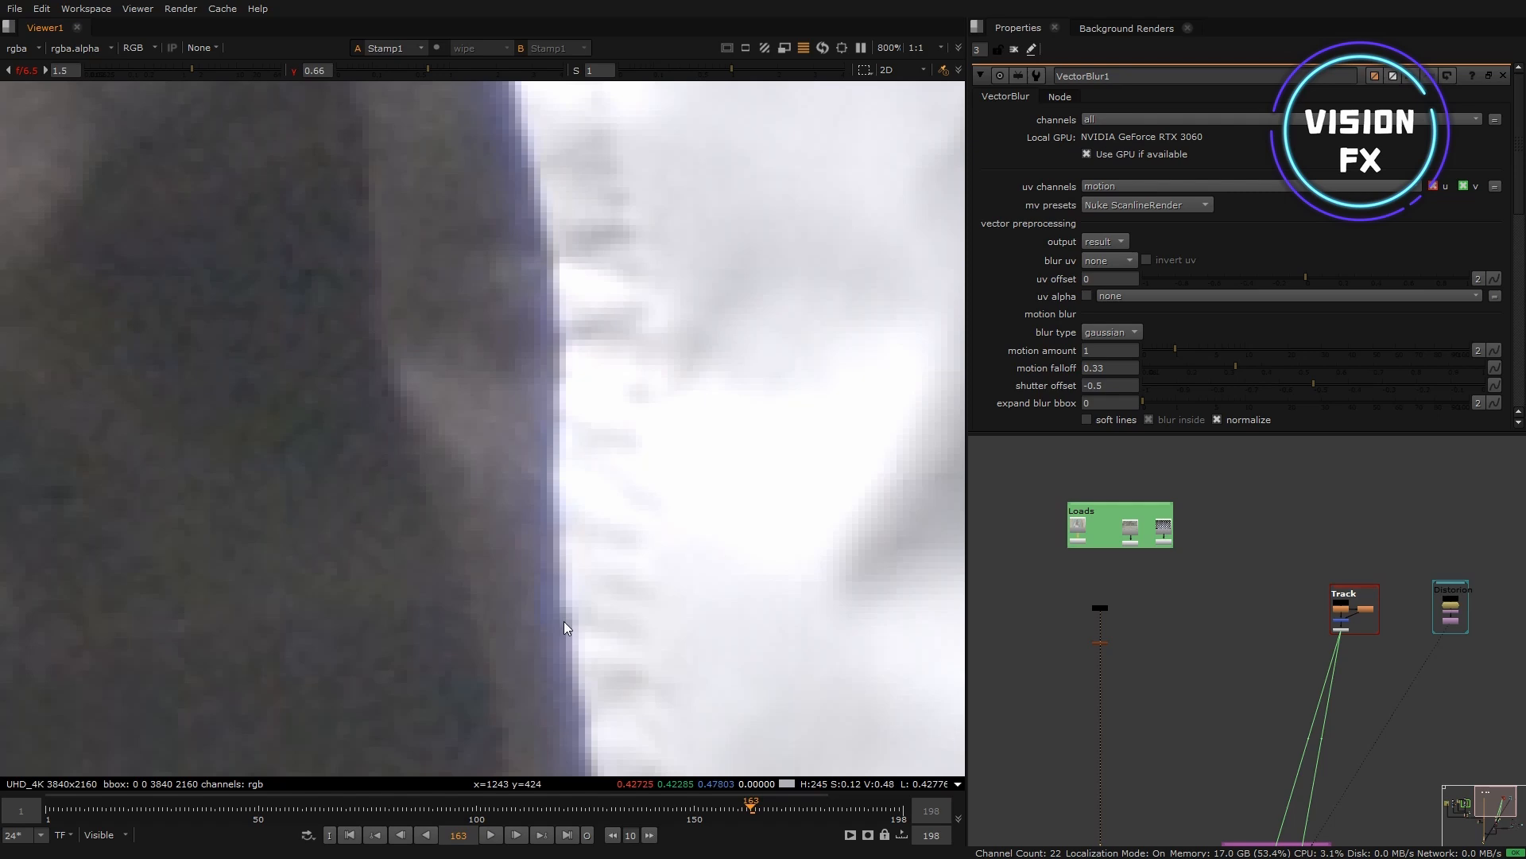
{"action": "scroll", "coordinate": [564, 622], "scroll_direction": "down", "scroll_amount": 6}
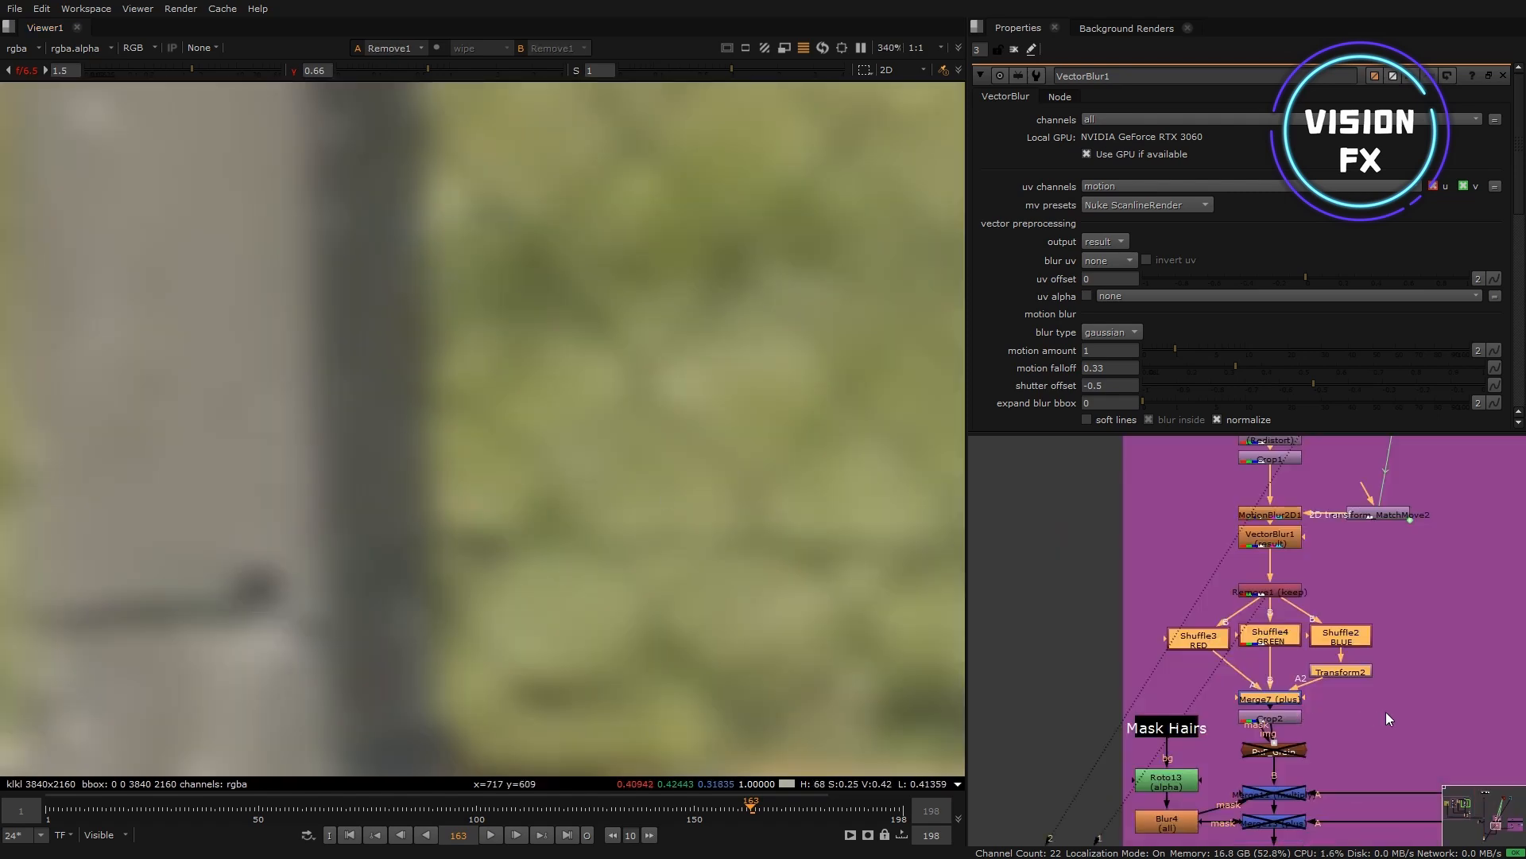
Step: View the output of Merge7 (plus), which recombines the separately shuffled red, green and blue background channels
{"action": "left_click", "coordinate": [1384, 712]}
{"action": "left_click", "coordinate": [1287, 700]}
{"action": "key", "text": "1"}
{"action": "scroll", "coordinate": [692, 699], "scroll_direction": "down", "scroll_amount": 4}
{"action": "scroll", "coordinate": [603, 600], "scroll_direction": "up", "scroll_amount": 4}
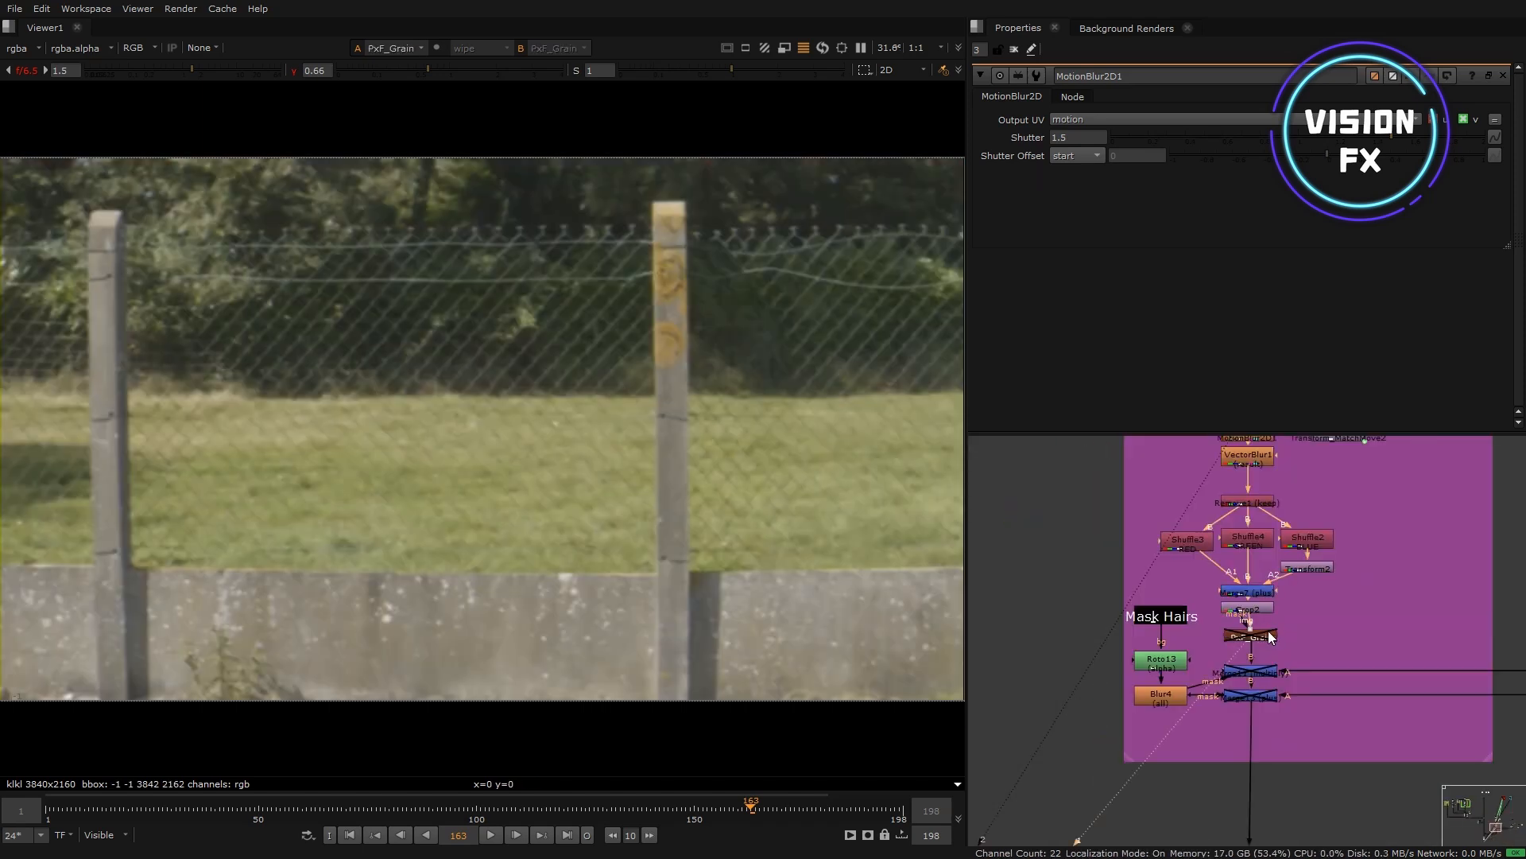
Step: View the Merge13 output and enable the Merge11 (multiply) and Merge13 (plus) nodes together
{"action": "scroll", "coordinate": [1253, 667], "scroll_direction": "up", "scroll_amount": 3}
{"action": "left_click", "coordinate": [1257, 725]}
{"action": "key", "text": "1"}
{"action": "left_click_drag", "start_coordinate": [1340, 779], "coordinate": [1156, 632]}
{"action": "key", "text": "d"}
{"action": "scroll", "coordinate": [348, 350], "scroll_direction": "up", "scroll_amount": 5}
{"action": "key", "text": "d"}
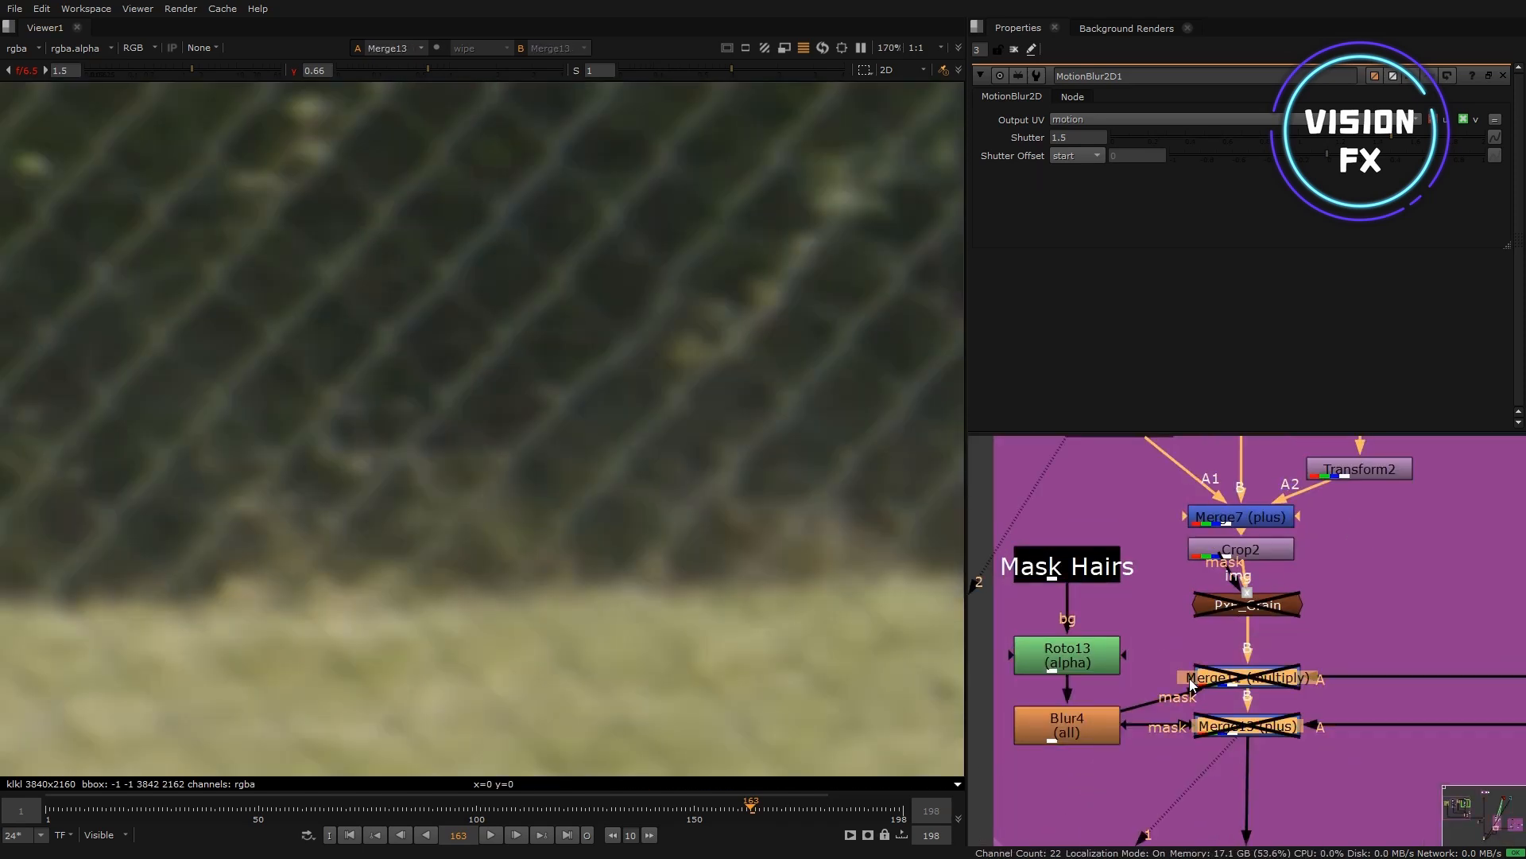
{"action": "key", "text": "d"}
Step: Compare the background around the hair with Merge11 and Merge13 disabled and enabled again
{"action": "scroll", "coordinate": [621, 286], "scroll_direction": "down", "scroll_amount": 4}
{"action": "middle_click_drag", "start_coordinate": [620, 286], "coordinate": [355, 382]}
{"action": "scroll", "coordinate": [366, 364], "scroll_direction": "up", "scroll_amount": 6}
{"action": "scroll", "coordinate": [572, 465], "scroll_direction": "down", "scroll_amount": 6}
{"action": "middle_click_drag", "start_coordinate": [572, 470], "coordinate": [725, 464]}
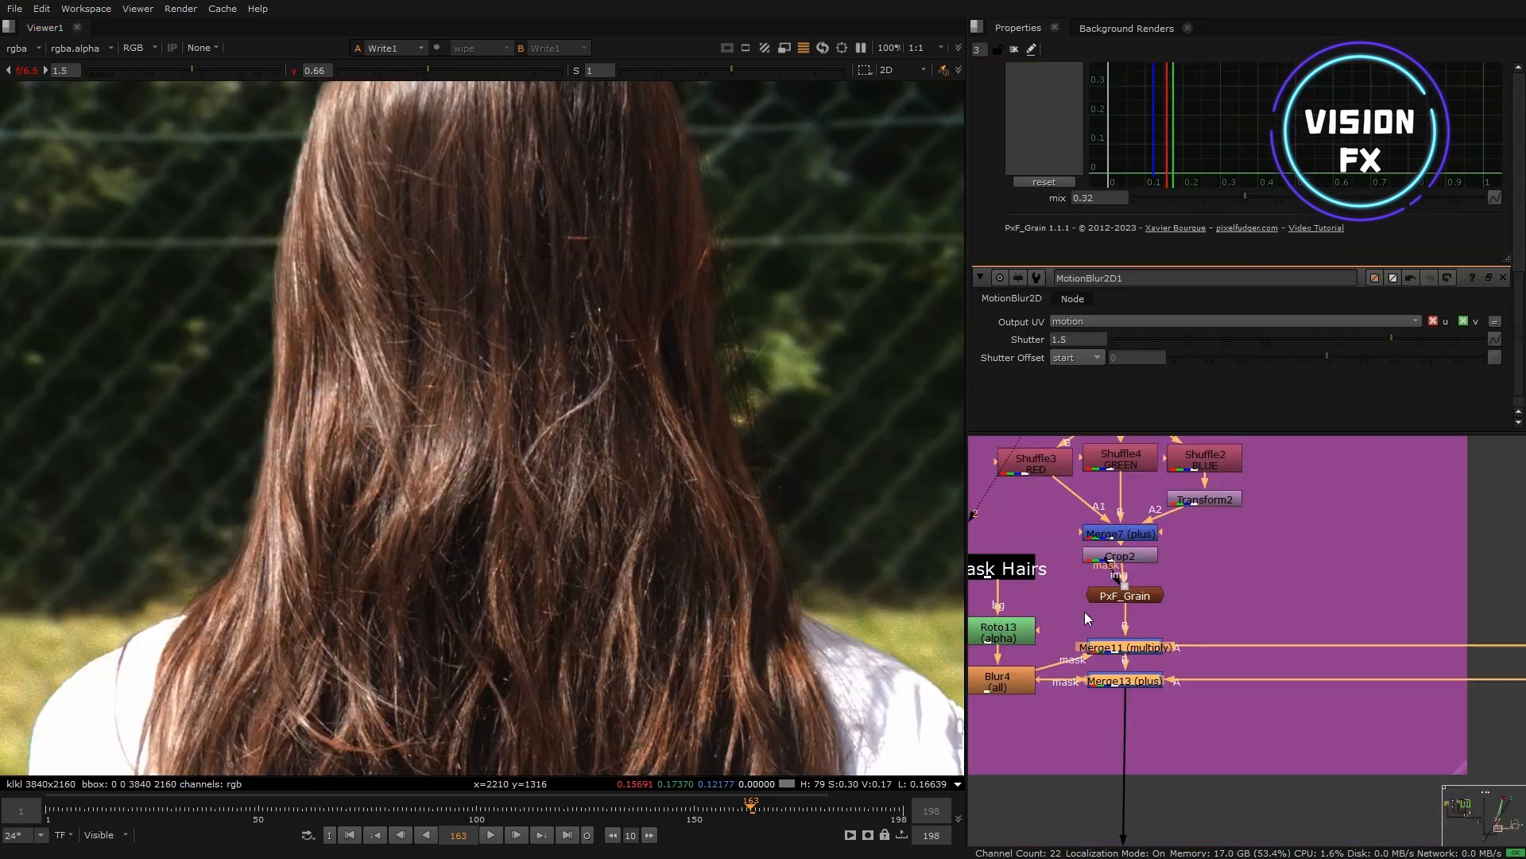
{"action": "key", "text": "d"}
{"action": "key", "text": "d"}
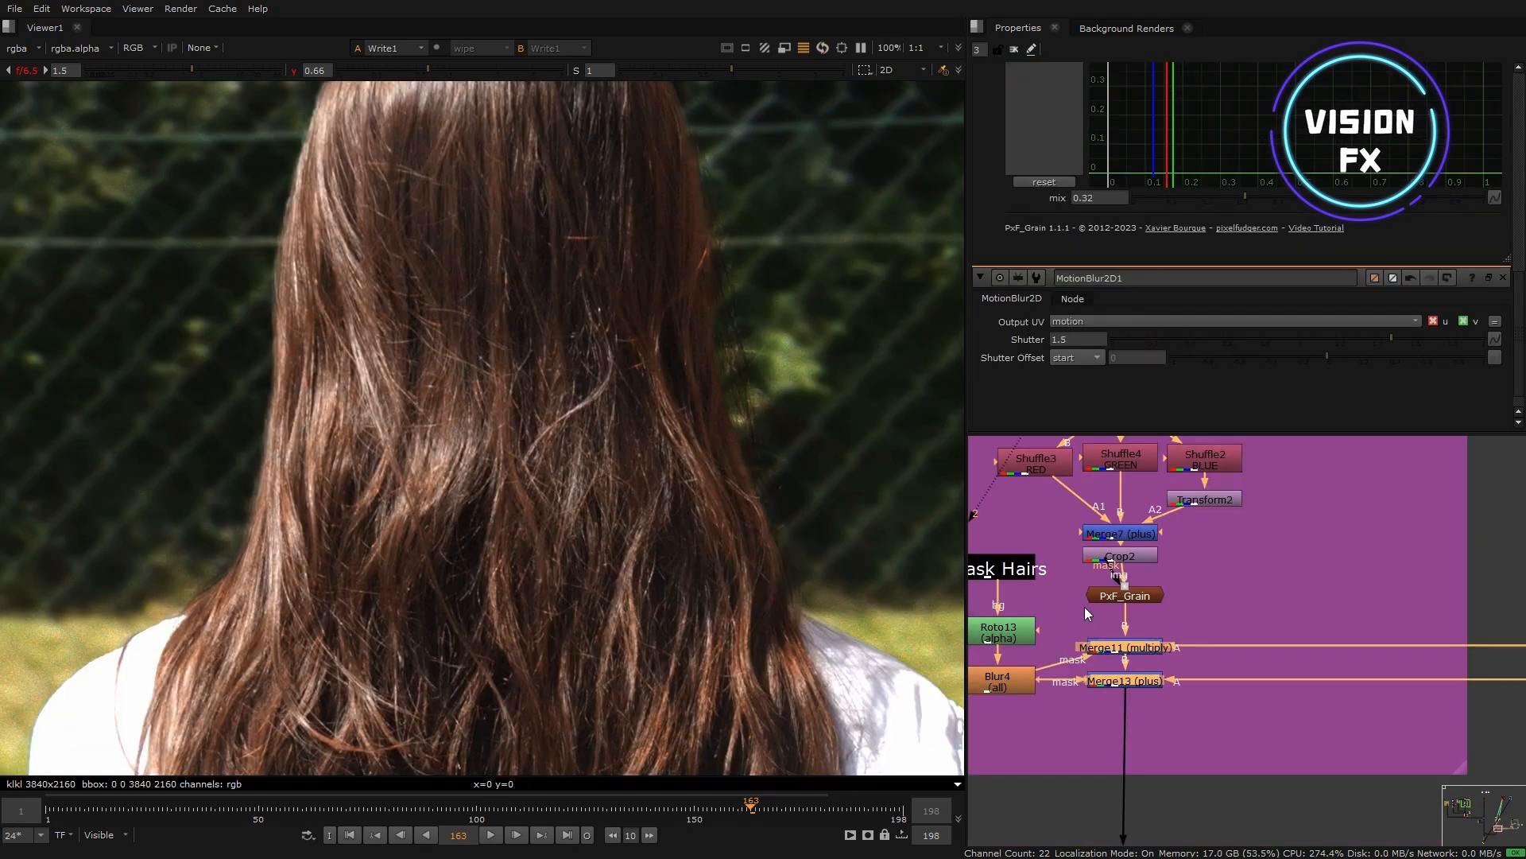
{"action": "key", "text": "d"}
{"action": "key", "text": "d"}
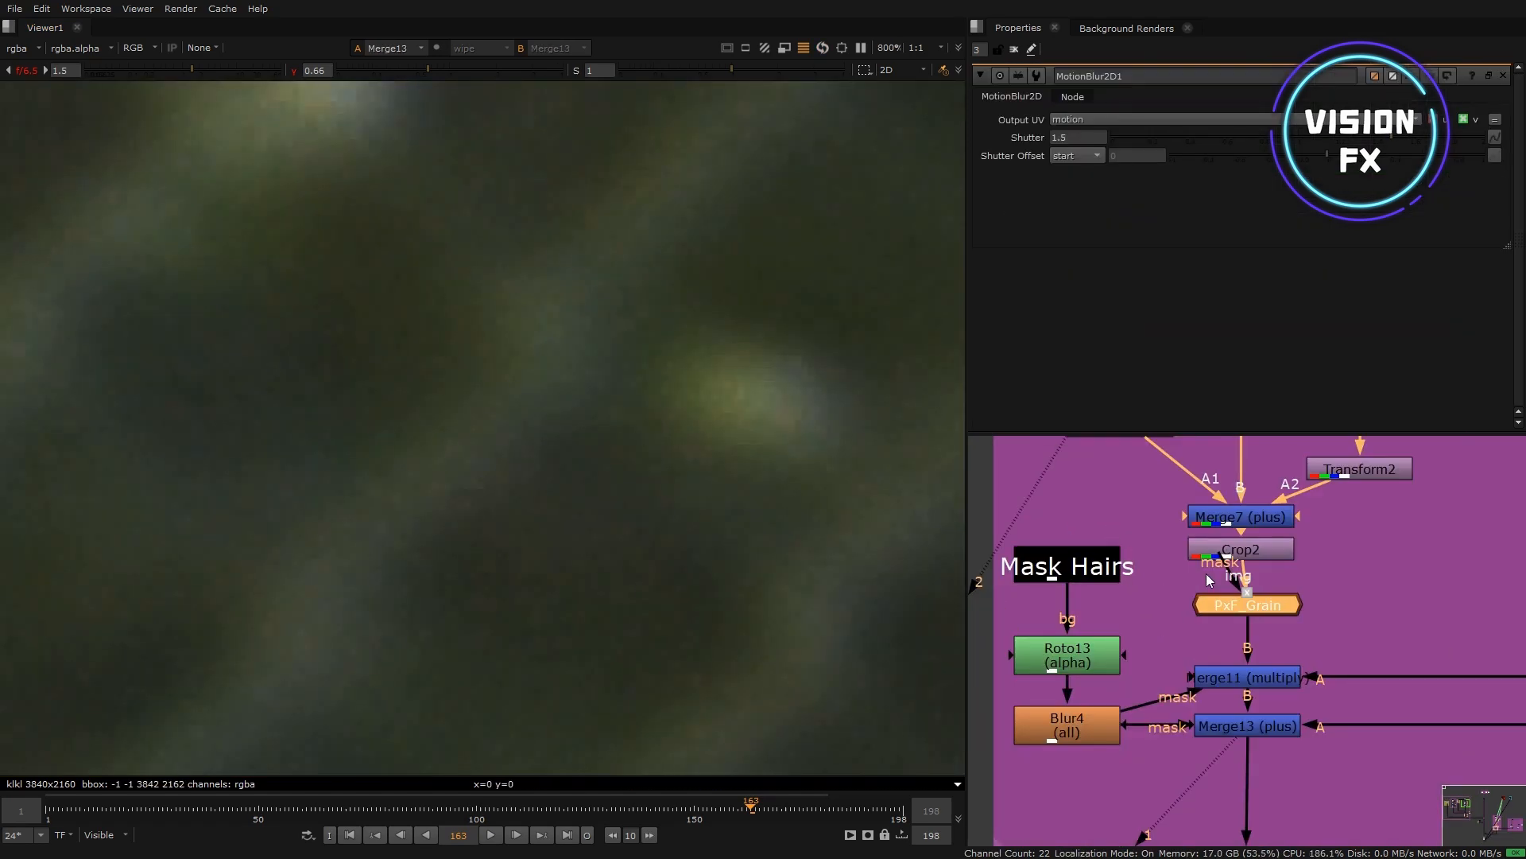
Step: Open the PxF_Grain properties and examine the grain on the background in the Merge13 output
{"action": "double_click", "coordinate": [1244, 604]}
{"action": "scroll", "coordinate": [818, 386], "scroll_direction": "down", "scroll_amount": 4}
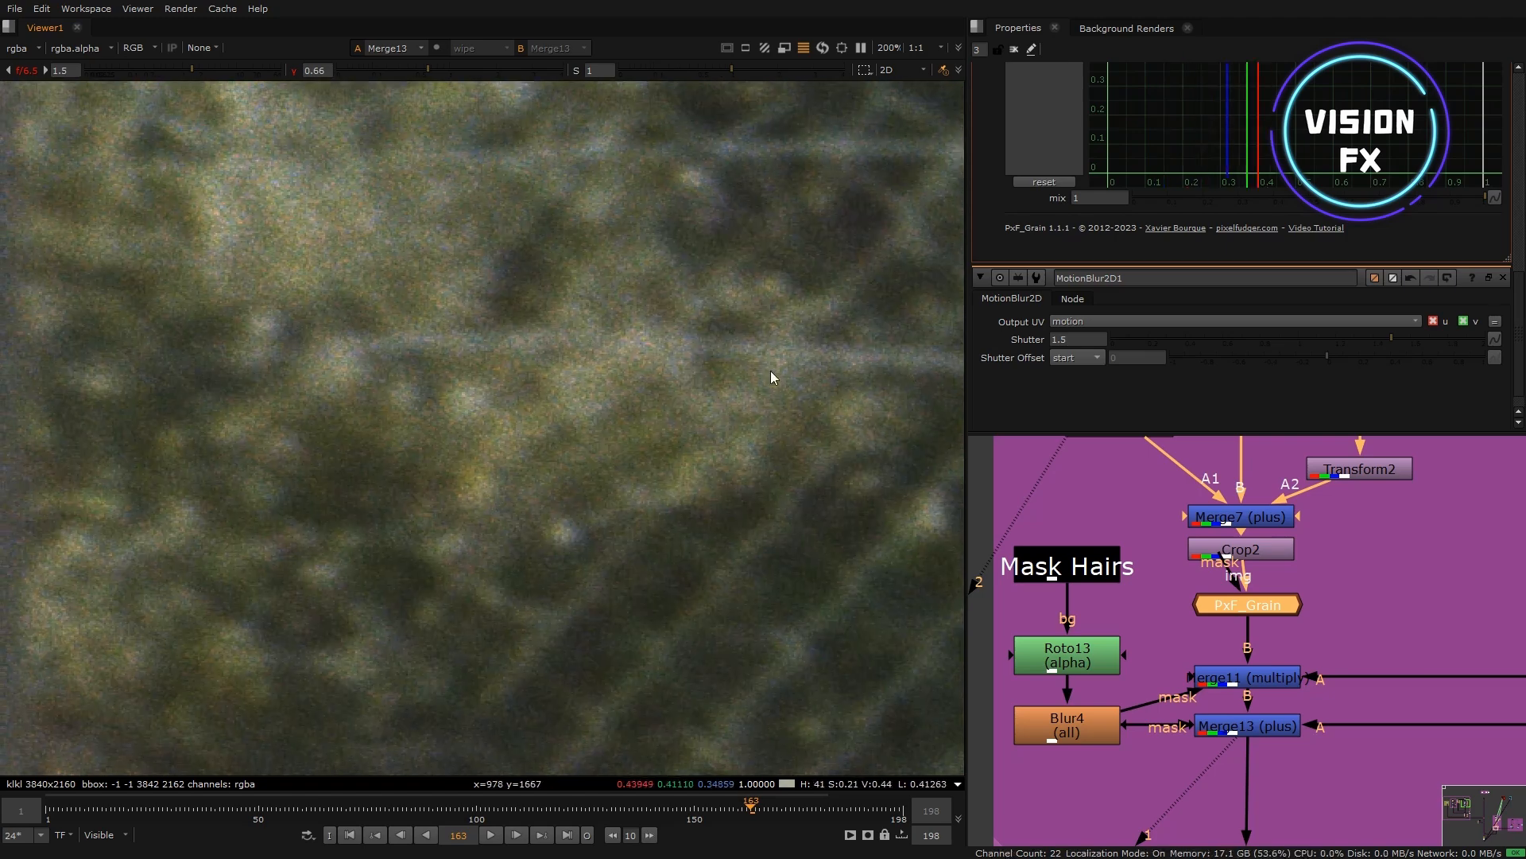
{"action": "scroll", "coordinate": [1309, 683], "scroll_direction": "down", "scroll_amount": 3}
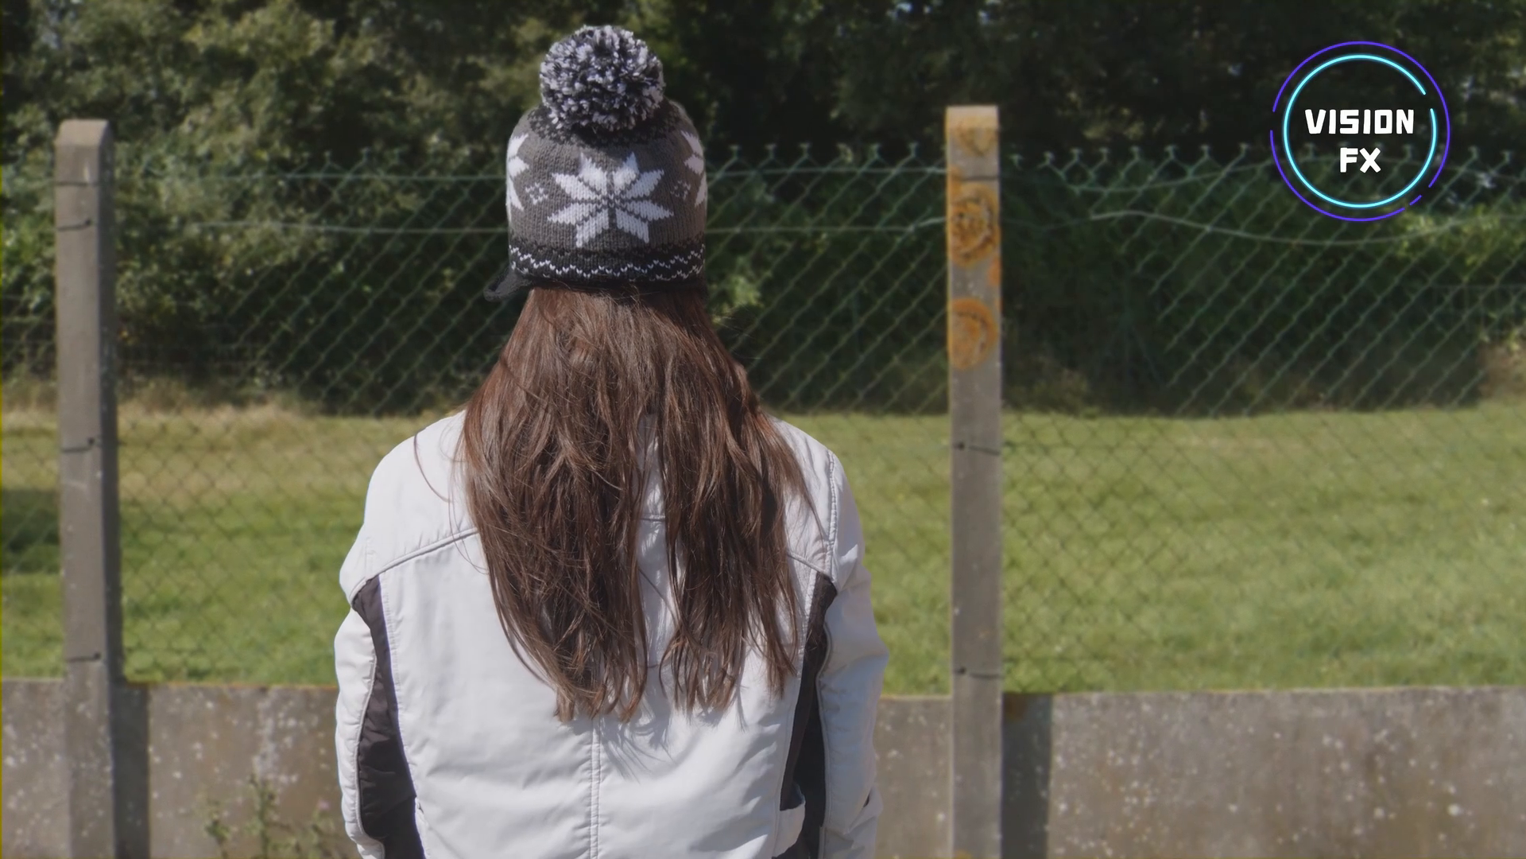